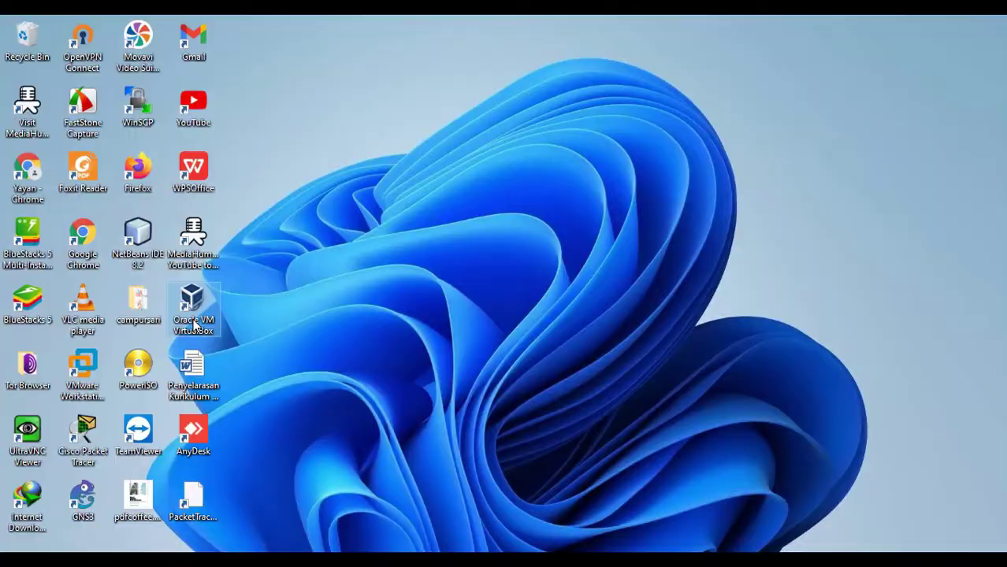
Open Oracle VM VirtualBox and create a virtual machine named Windows 10 with type Microsoft Windows and version Windows 10 (64-bit).
double_click(194, 308)
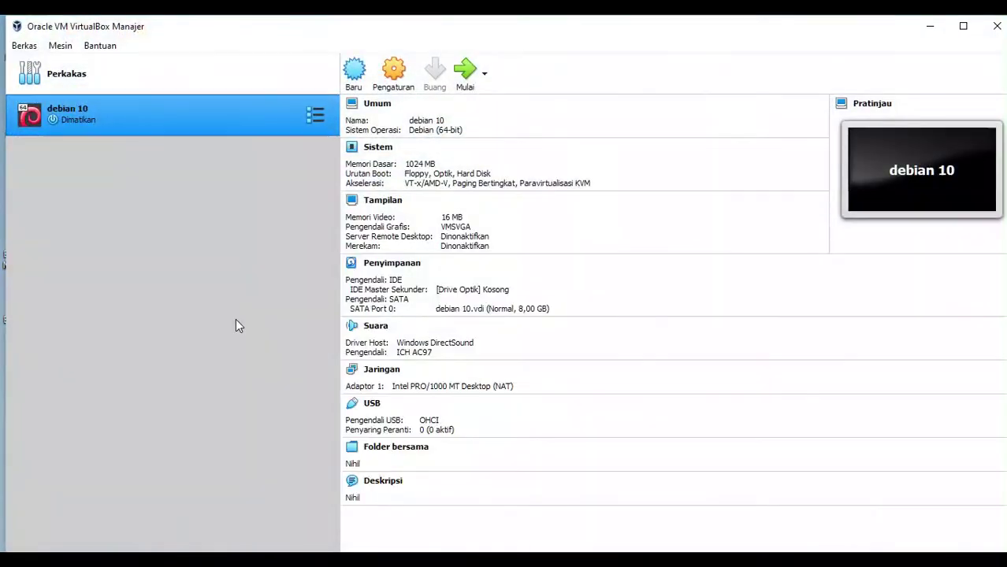
left_click(356, 83)
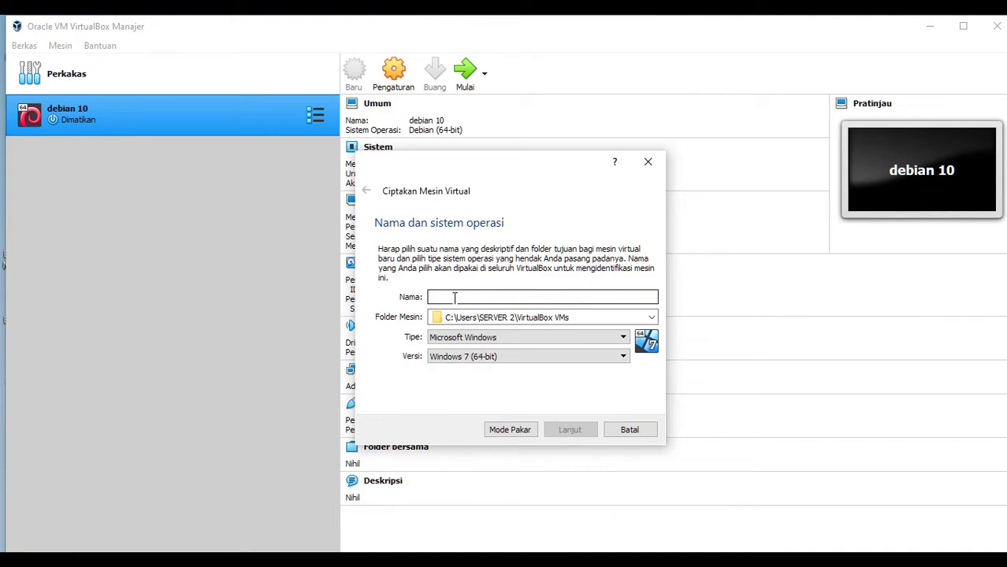
type("Windows 10")
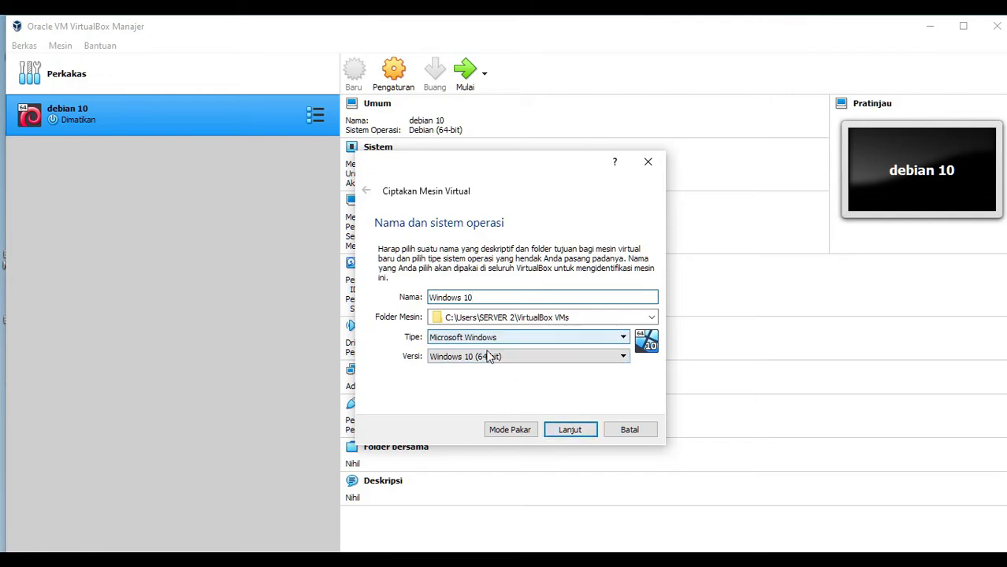
left_click(567, 432)
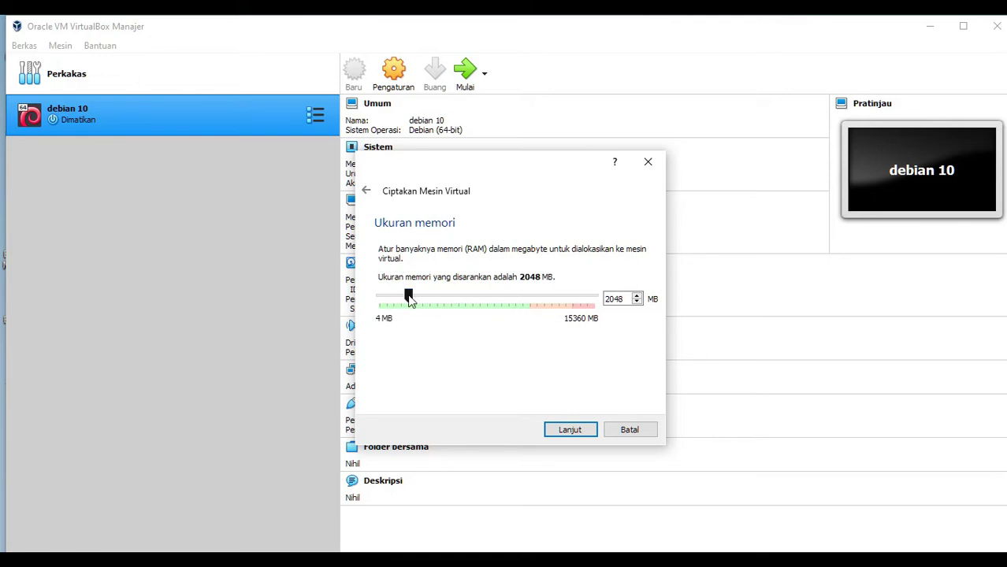
Allocate 2048 MB of memory to the new virtual machine.
left_click_drag(409, 300, 508, 310)
left_click_drag(508, 311, 409, 313)
left_click(574, 435)
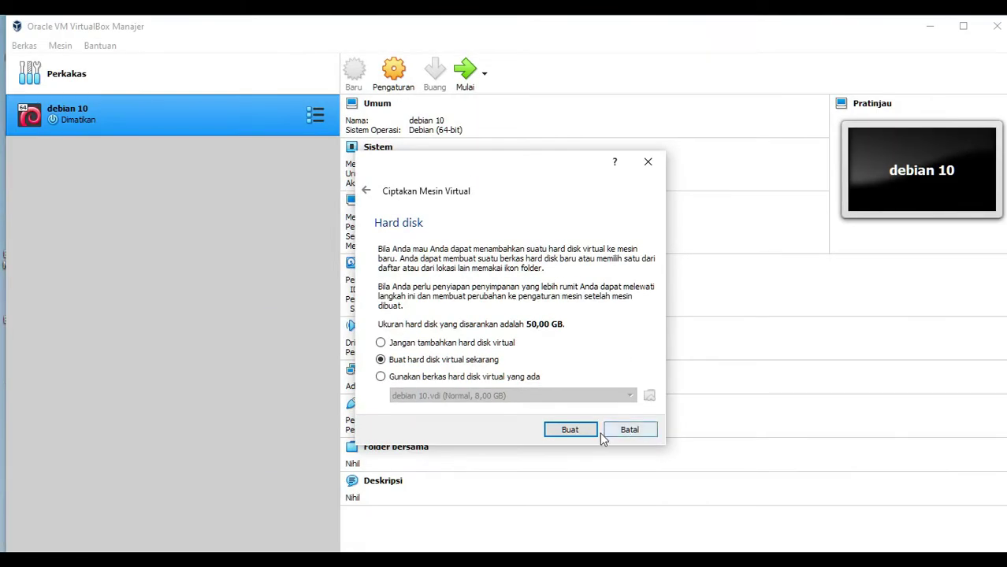
Create a dynamically allocated VDI virtual hard disk of 20 GB for the Windows 10 machine.
left_click(570, 430)
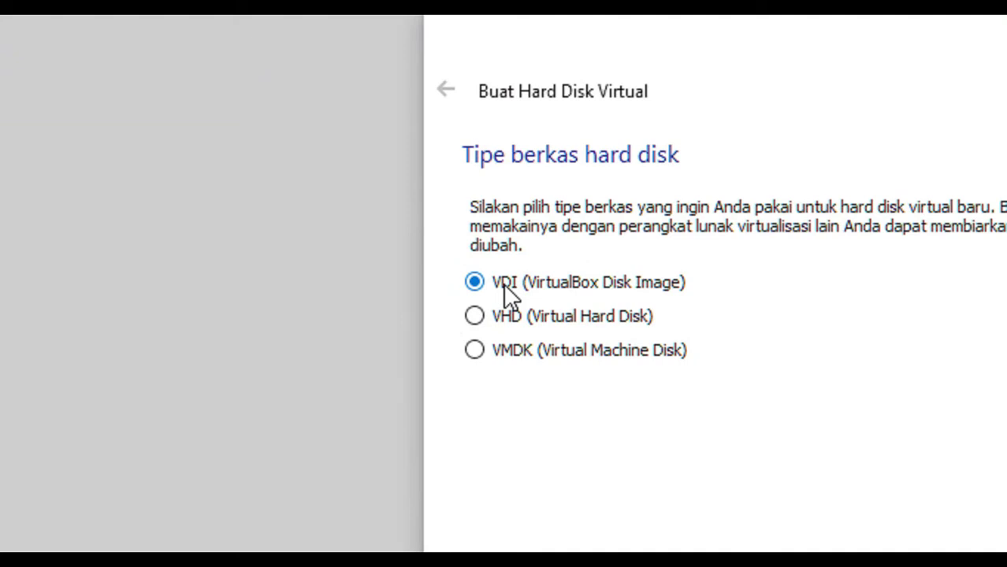
left_click(609, 446)
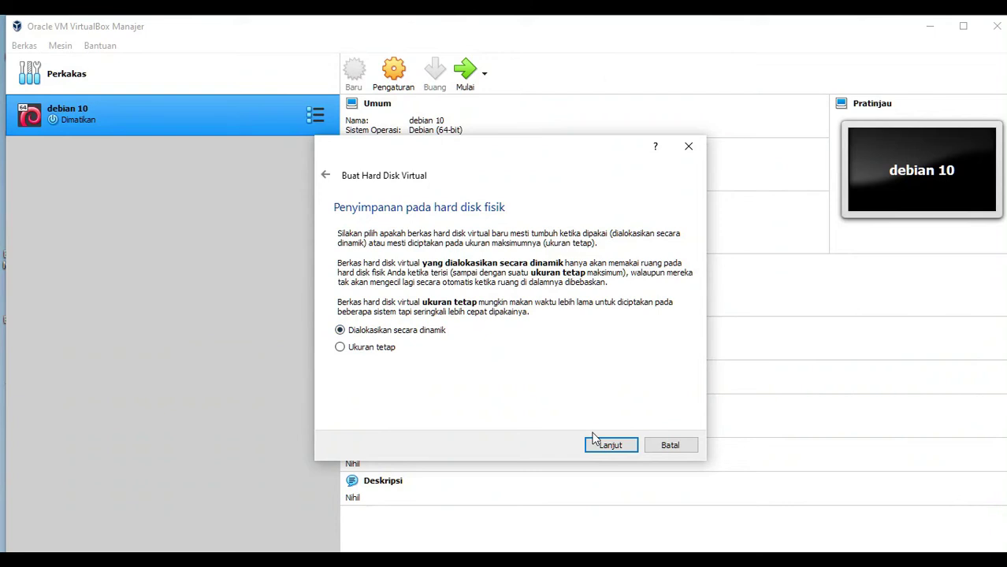
left_click(947, 520)
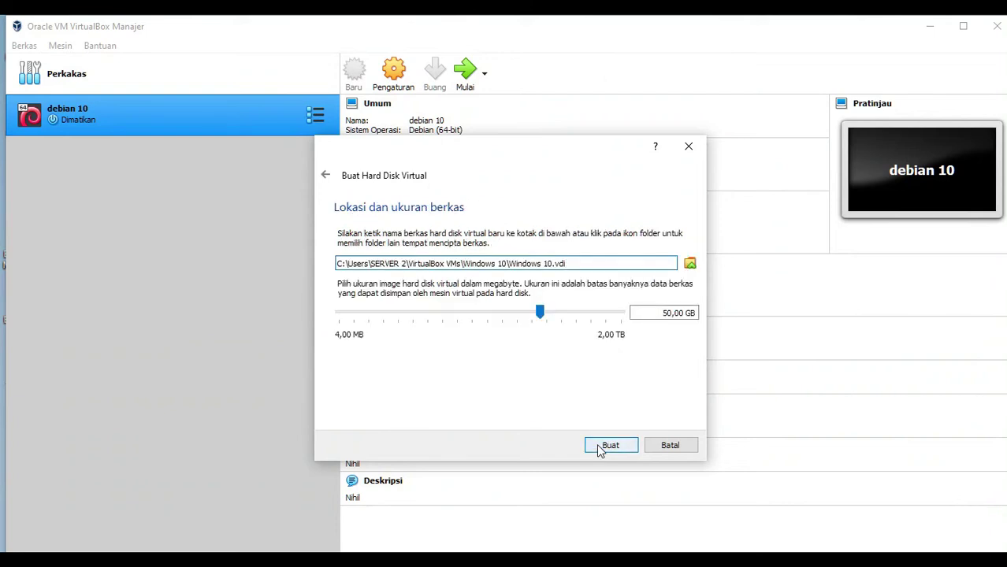
left_click(540, 318)
left_click_drag(541, 319, 504, 316)
double_click(675, 314)
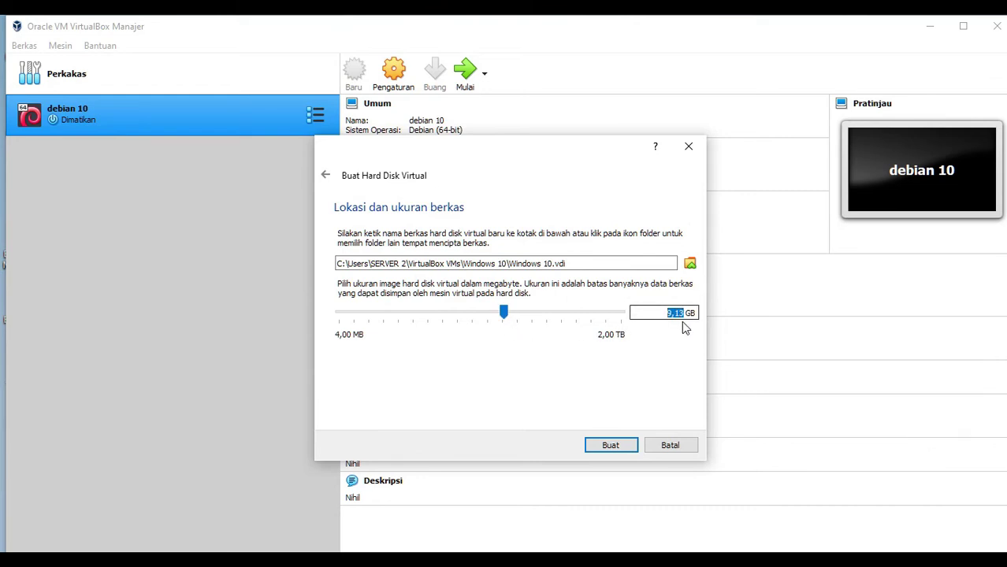
type("20")
left_click(620, 442)
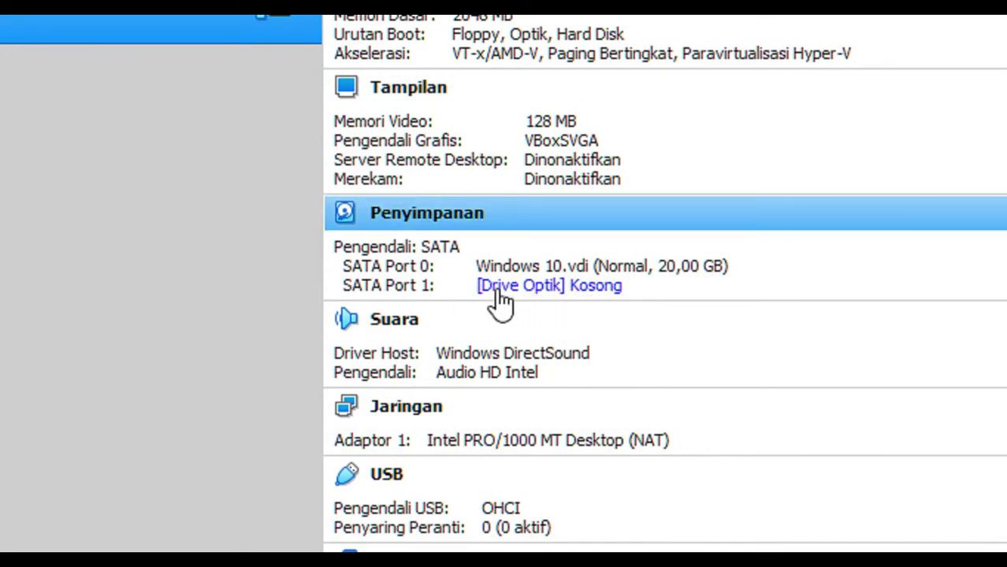
Attach en_windows_10_business_editions_version_1803_updated_march_2018_x64_dvd_12063333.iso from the ISO IMAGE folder to the Windows 10 machine's optical drive and start the machine.
left_click(587, 304)
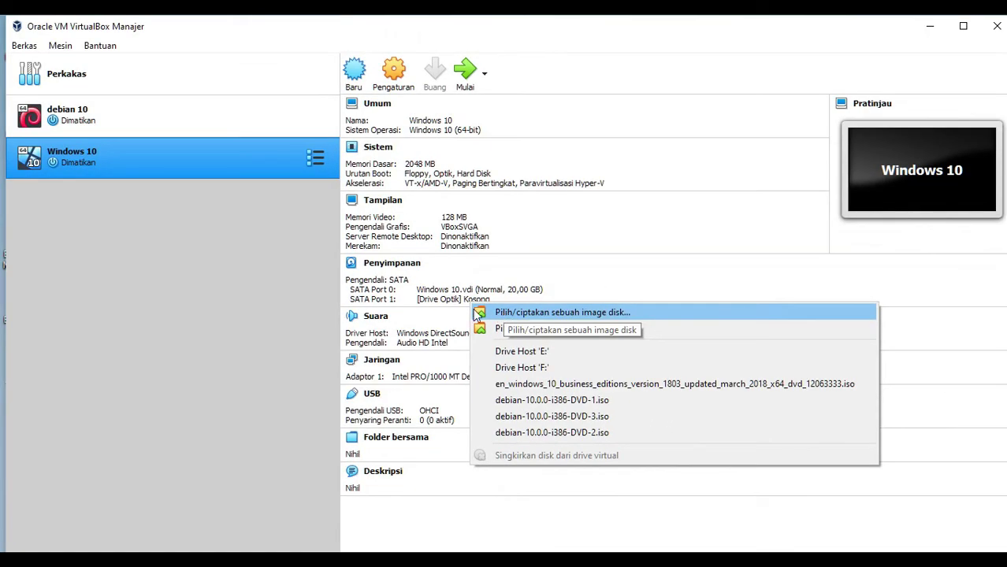
left_click(458, 305)
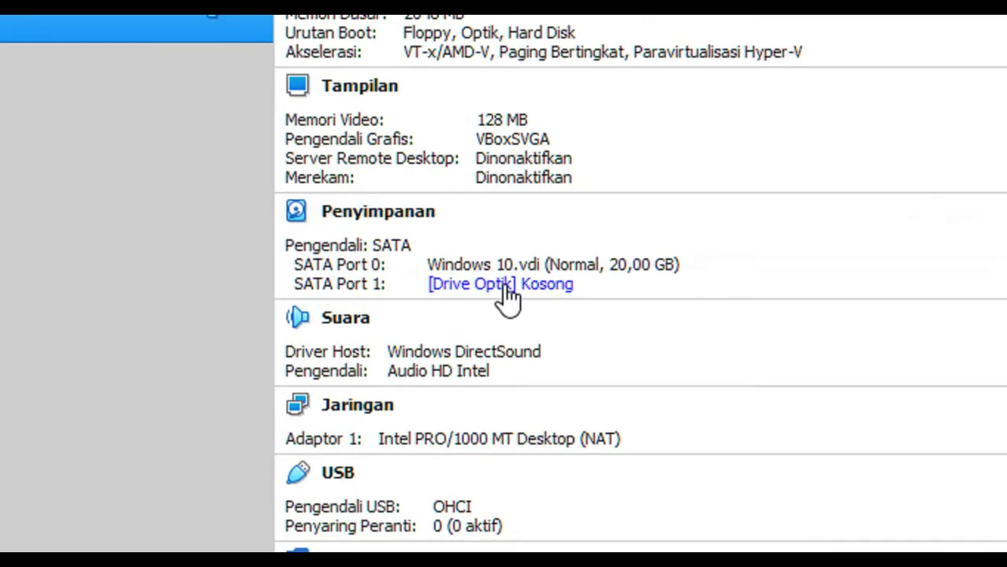
left_click(508, 293)
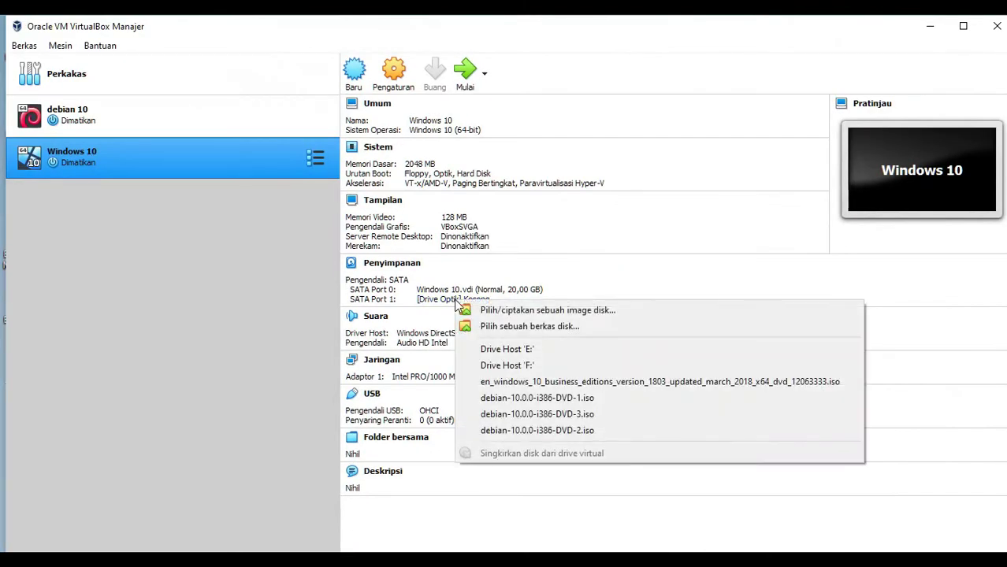
left_click(516, 312)
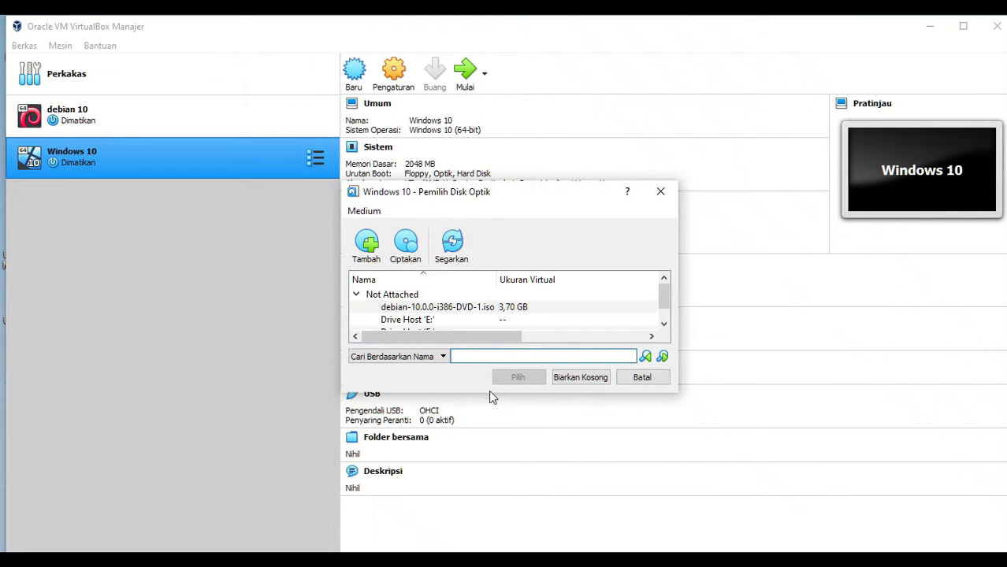
left_click_drag(488, 392, 486, 538)
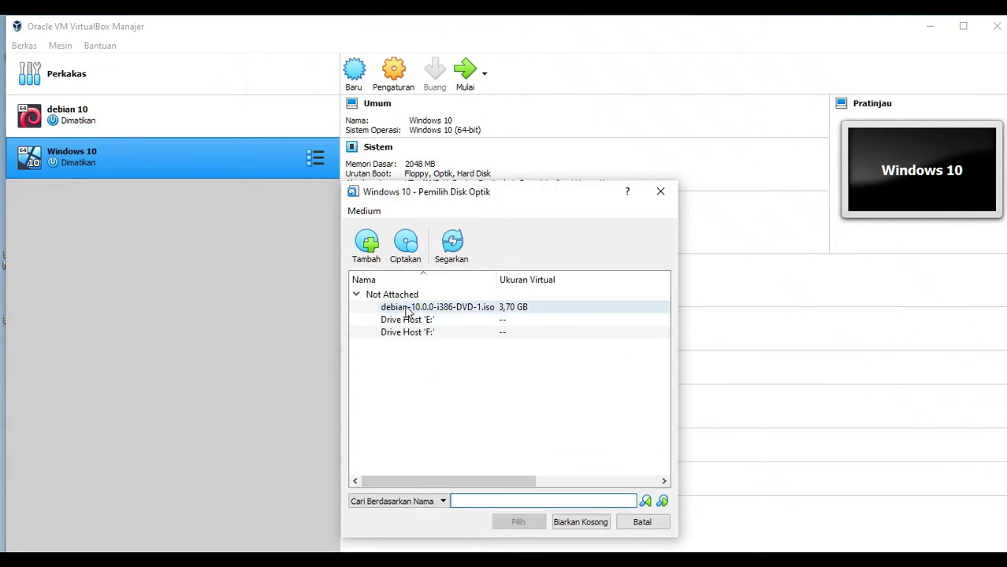
left_click(367, 246)
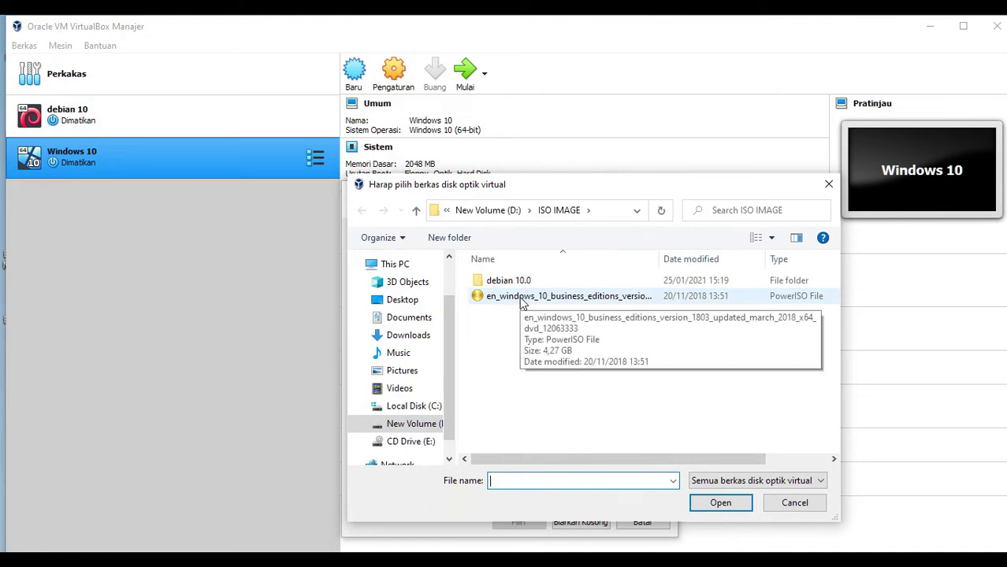
left_click(521, 303)
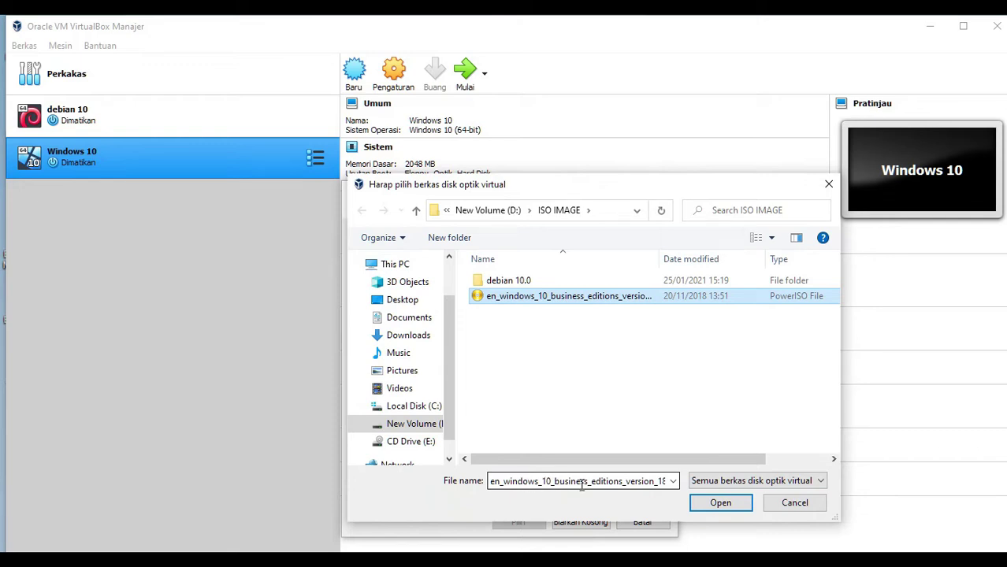
left_click(721, 504)
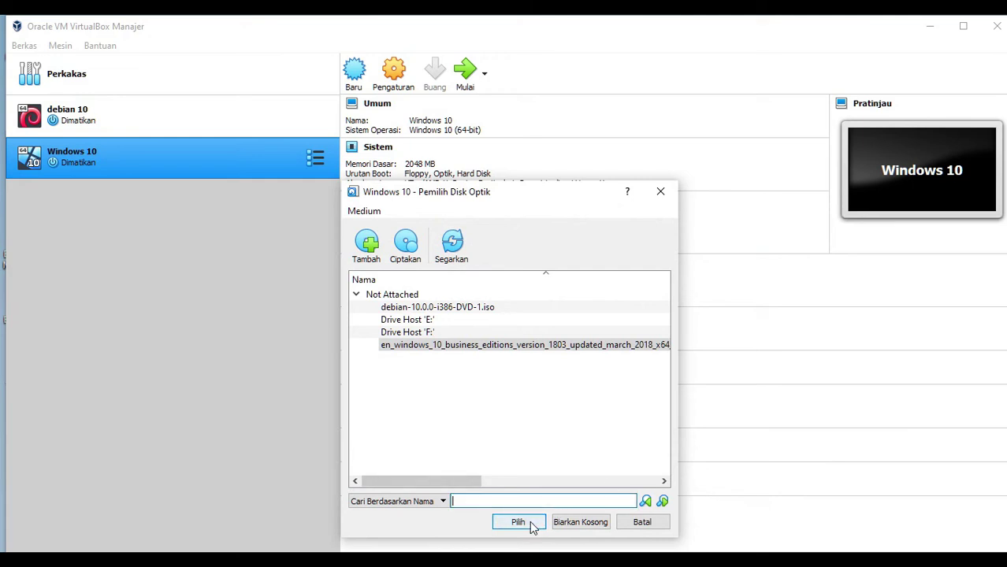
left_click(518, 521)
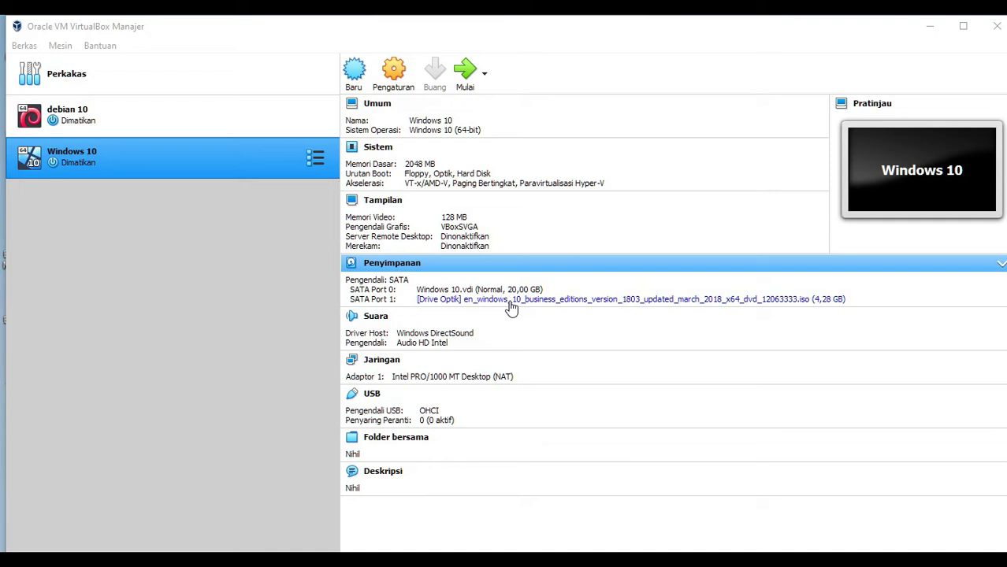
left_click(460, 75)
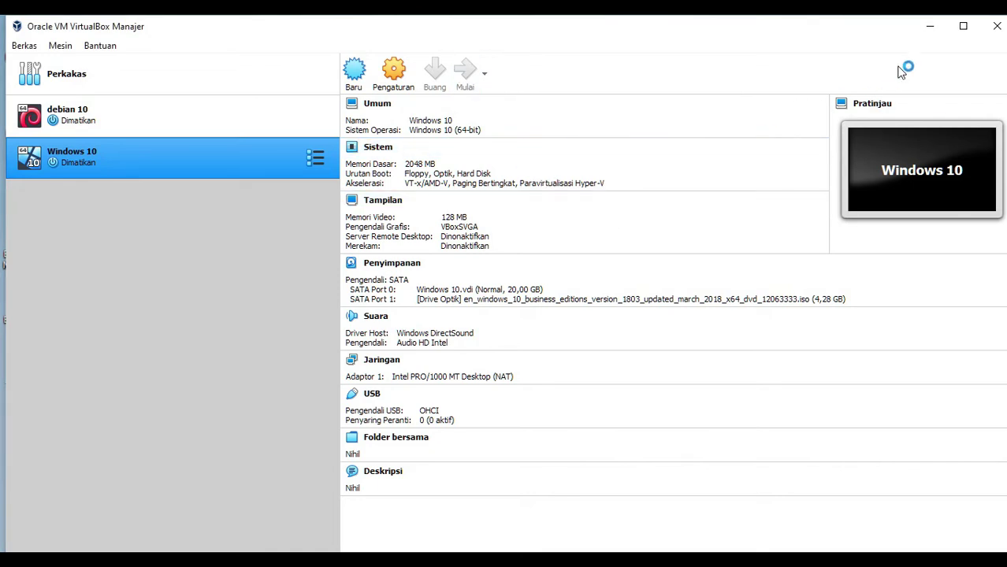
Minimize the VirtualBox manager and hide the desktop icons on the host.
left_click(930, 26)
right_click(535, 67)
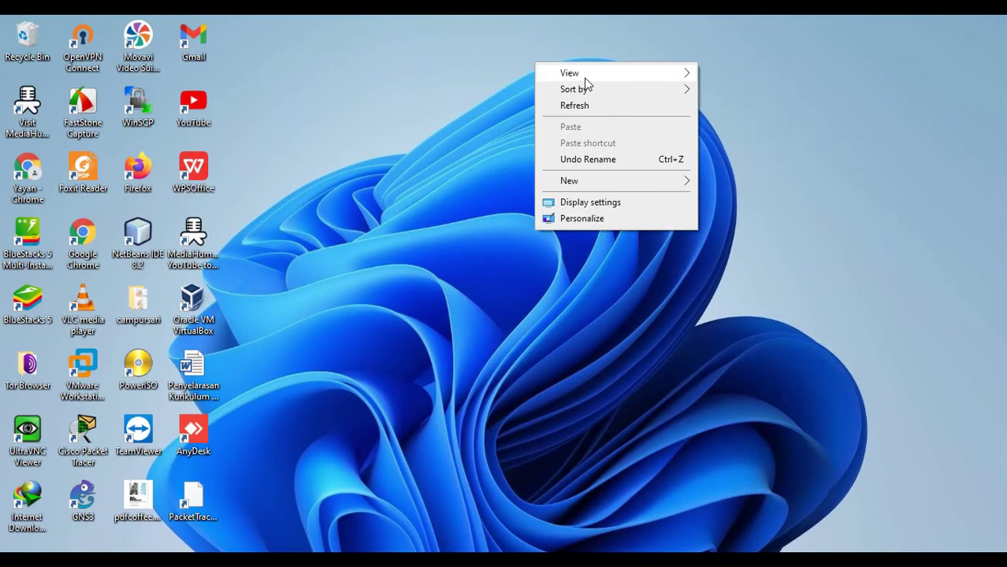
mouse_move(674, 73)
left_click(770, 169)
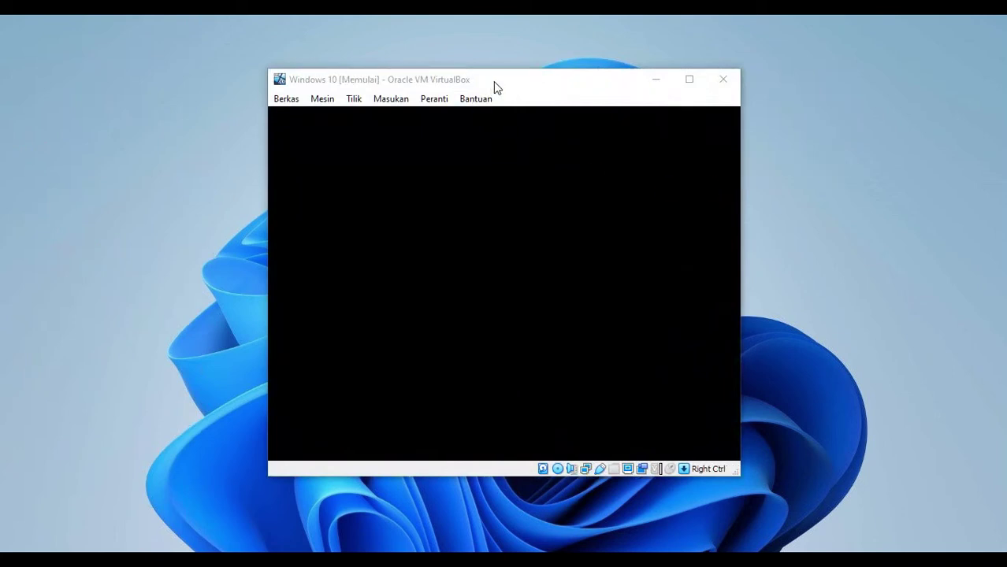
Switch the running Windows 10 machine to scaled mode, then enlarge its window and center it on the desktop.
left_click_drag(494, 80, 483, 58)
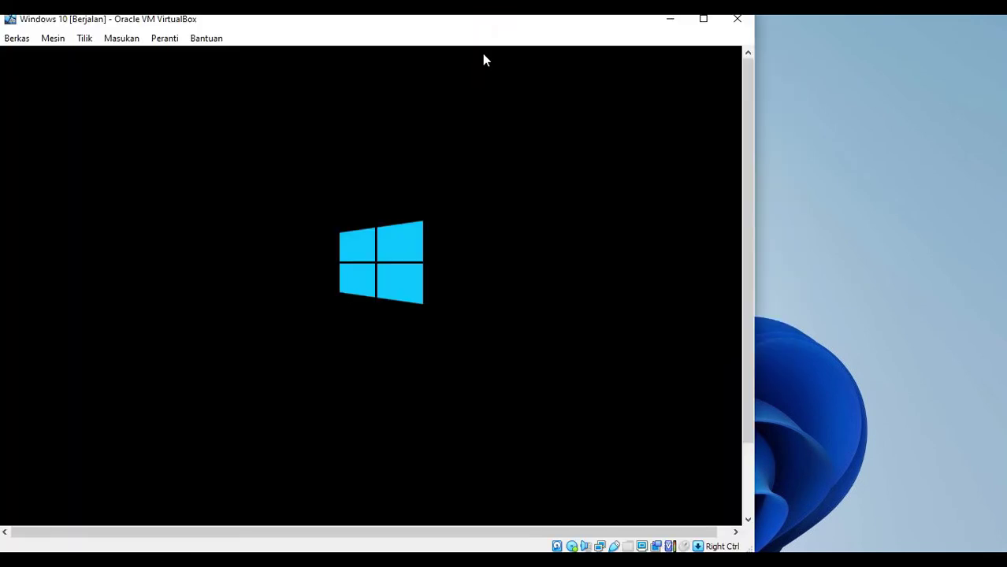
left_click_drag(497, 28, 648, 34)
left_click_drag(900, 242, 531, 140)
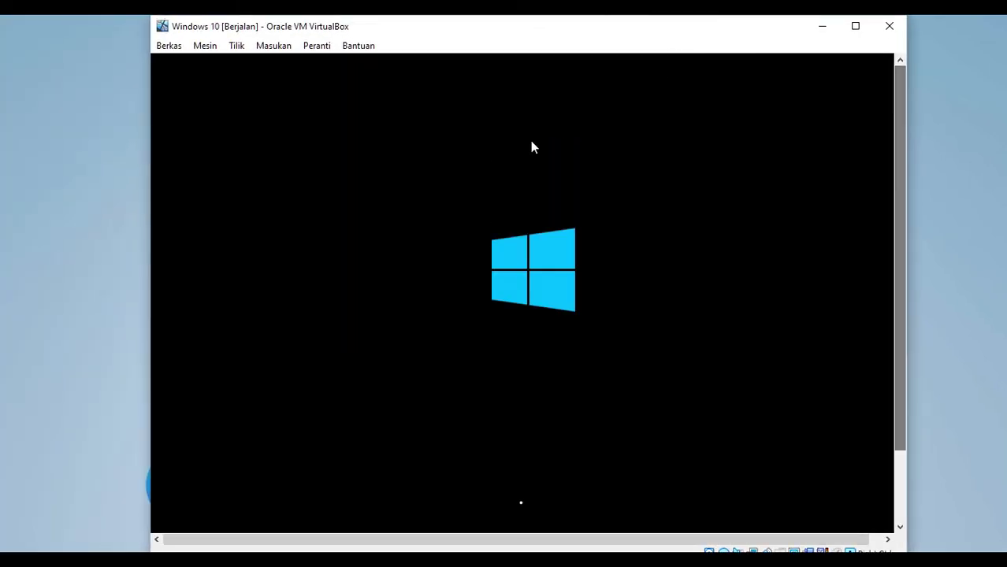
left_click(237, 45)
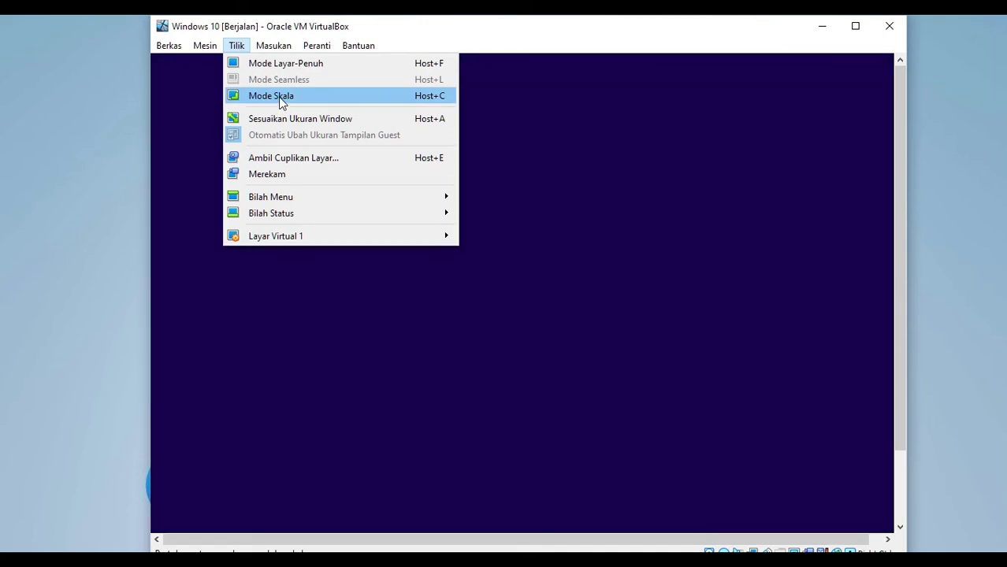
left_click(281, 99)
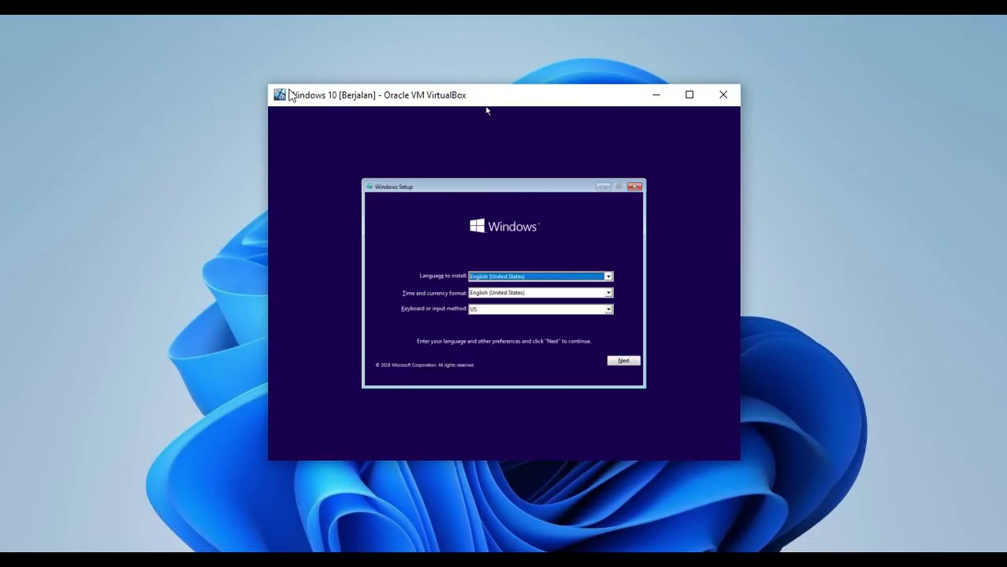
left_click_drag(268, 84, 124, 15)
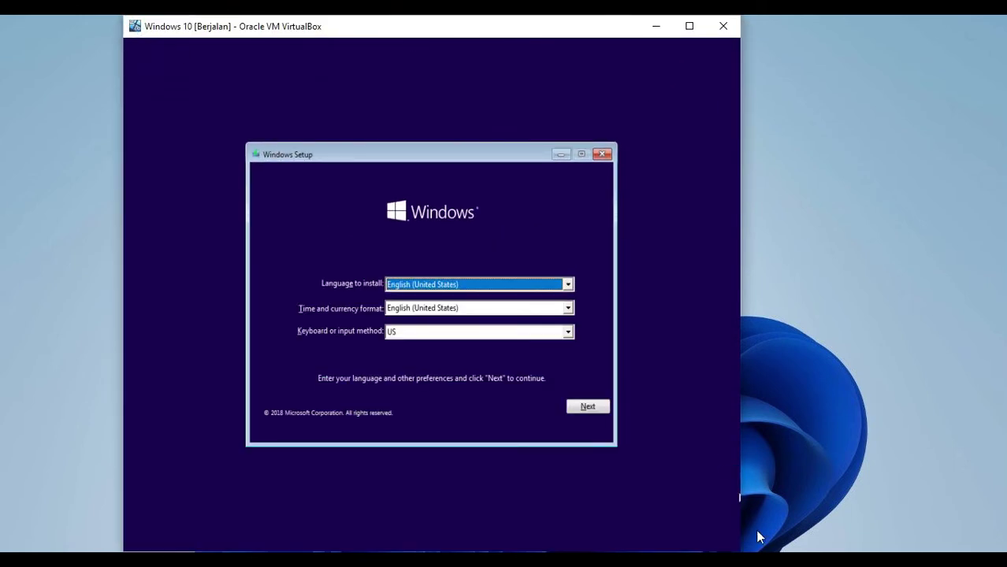
left_click_drag(555, 30, 616, 32)
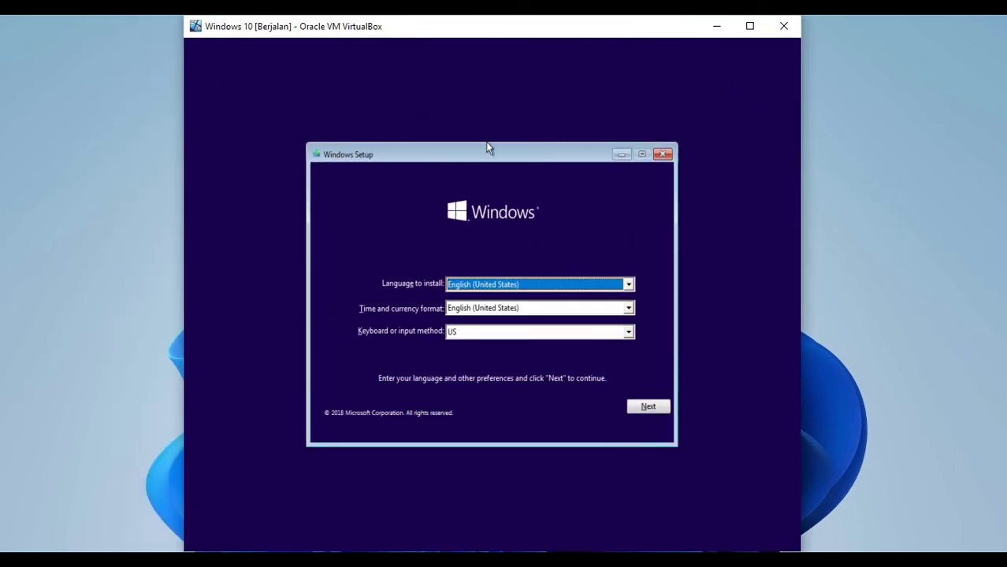
In Windows Setup, keep English (United States) as the install language and set the time and currency format to Indonesian (Indonesia).
left_click_drag(485, 154, 487, 131)
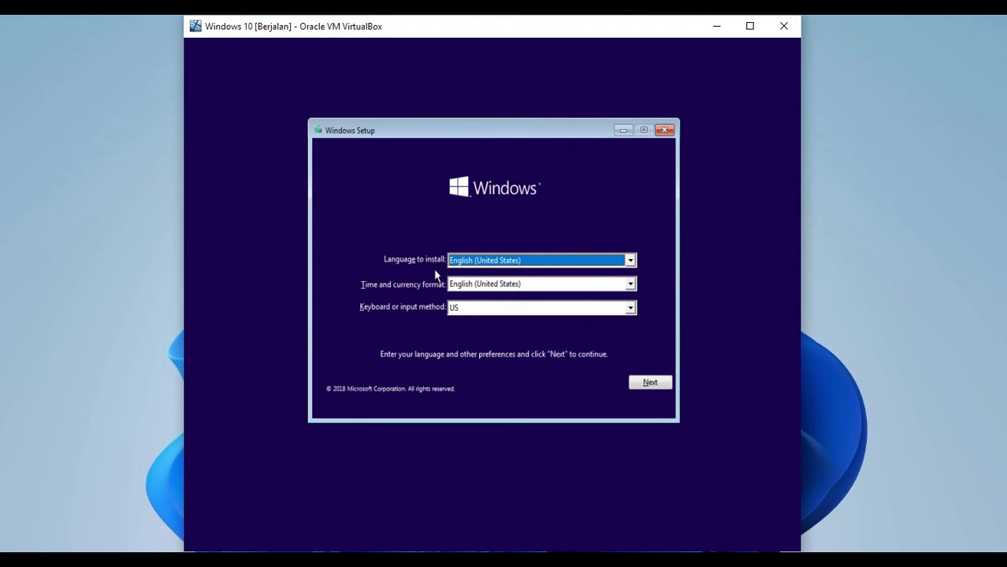
left_click(497, 265)
left_click(497, 267)
left_click(497, 266)
left_click(497, 270)
left_click(492, 288)
scroll(539, 331, "down", 2)
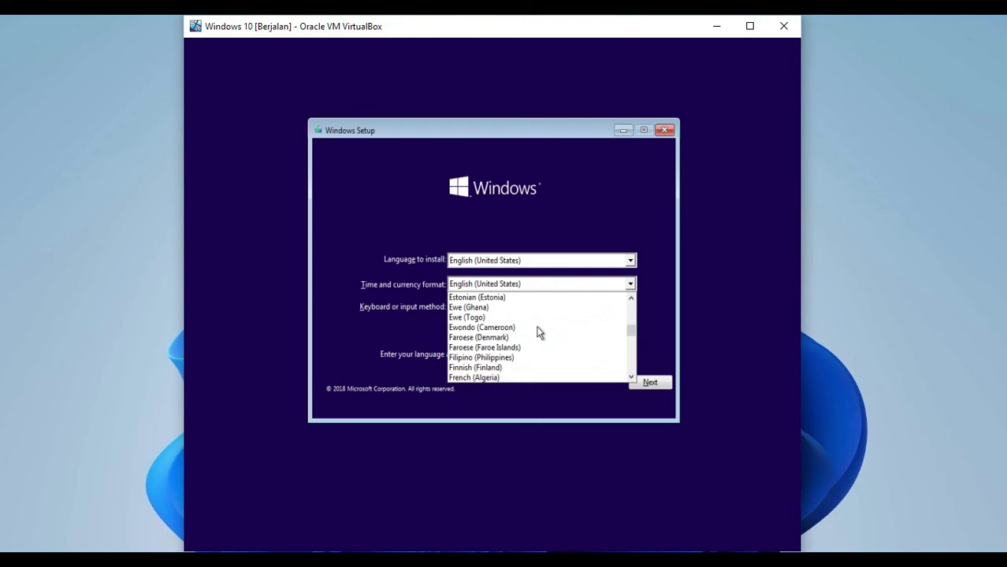
scroll(538, 330, "down", 5)
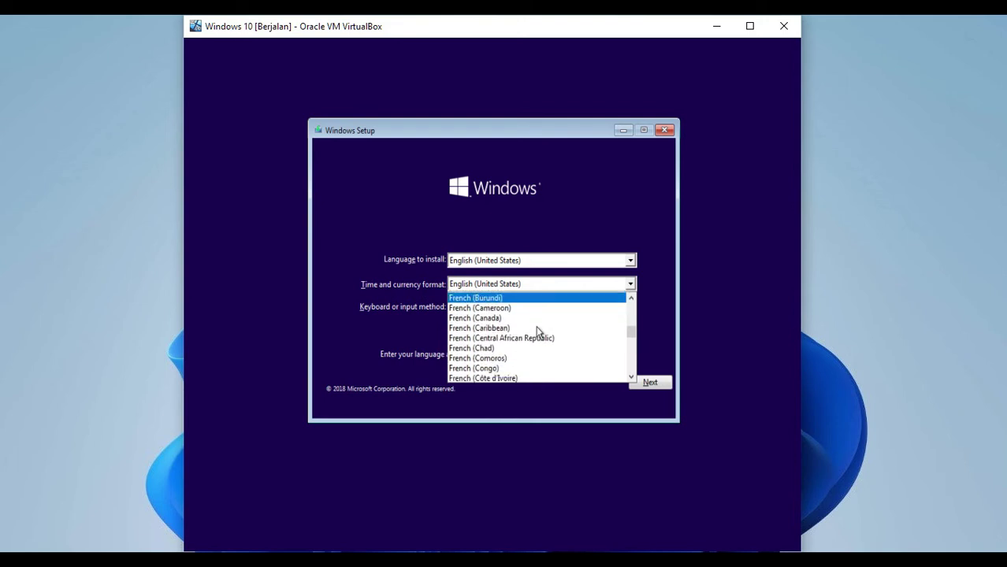
scroll(535, 329, "down", 11)
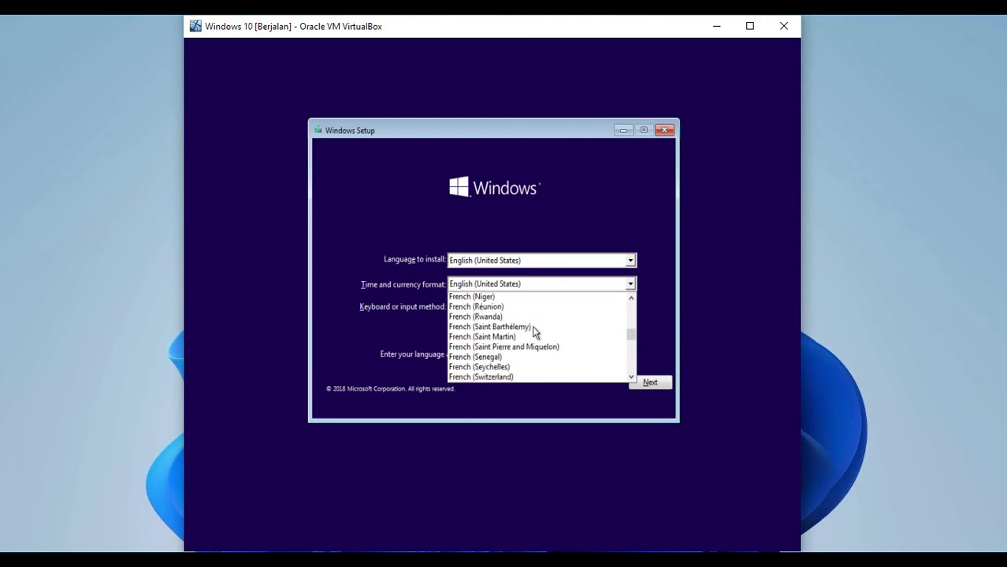
scroll(533, 332, "down", 12)
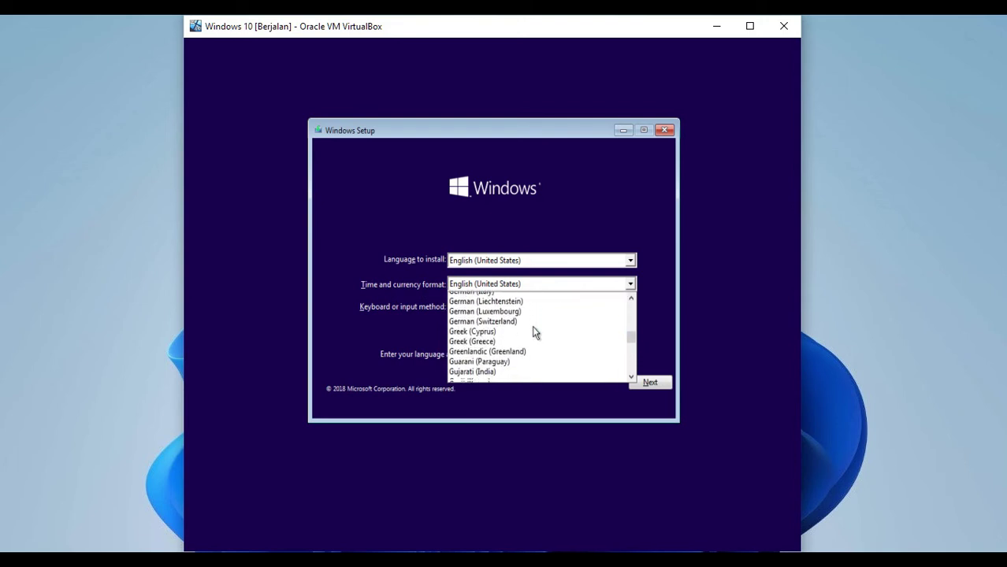
scroll(534, 333, "down", 6)
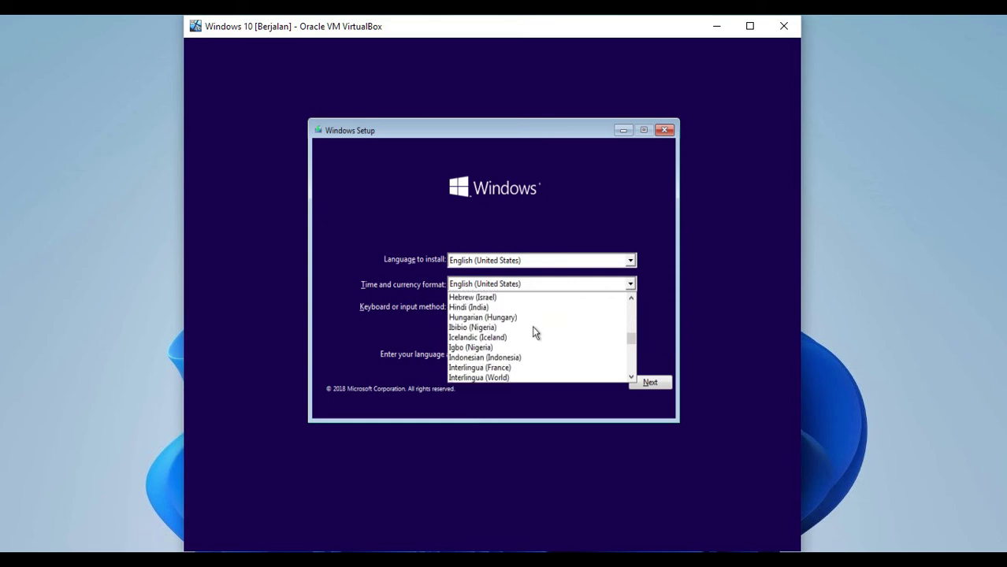
left_click(513, 356)
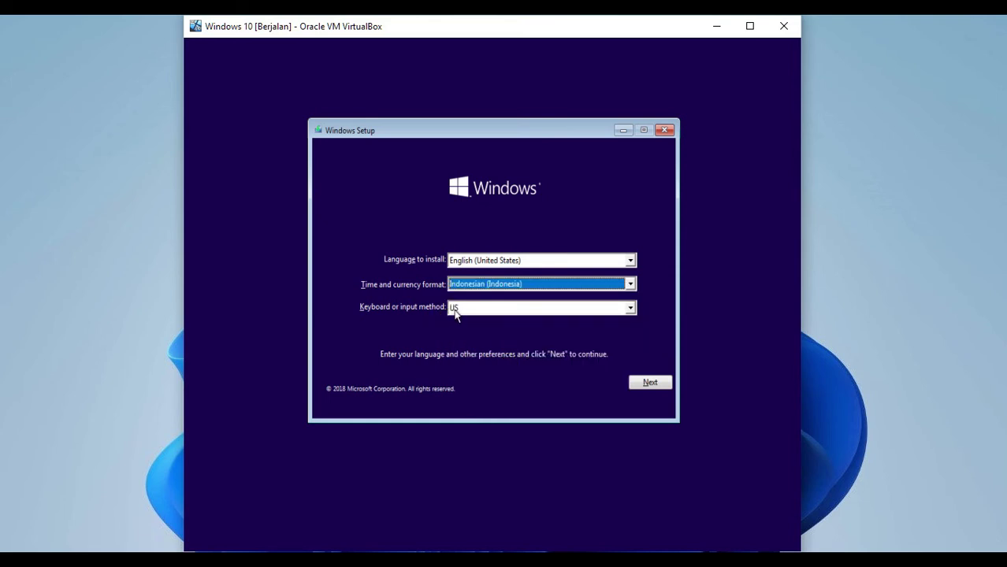
Start the Windows installation with the US keyboard, then widen the virtual machine window and shift it back toward the desktop's center.
left_click(642, 385)
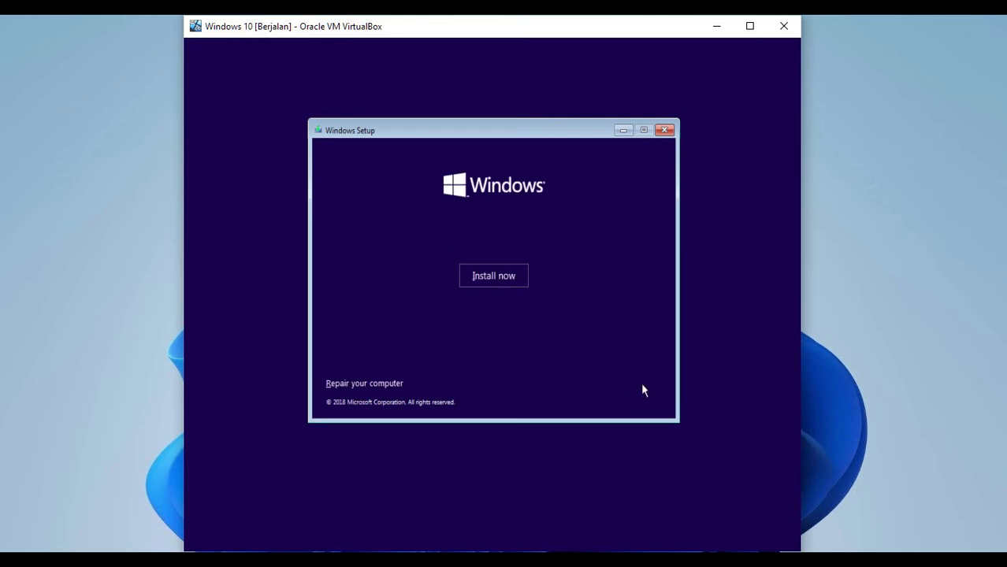
left_click(491, 279)
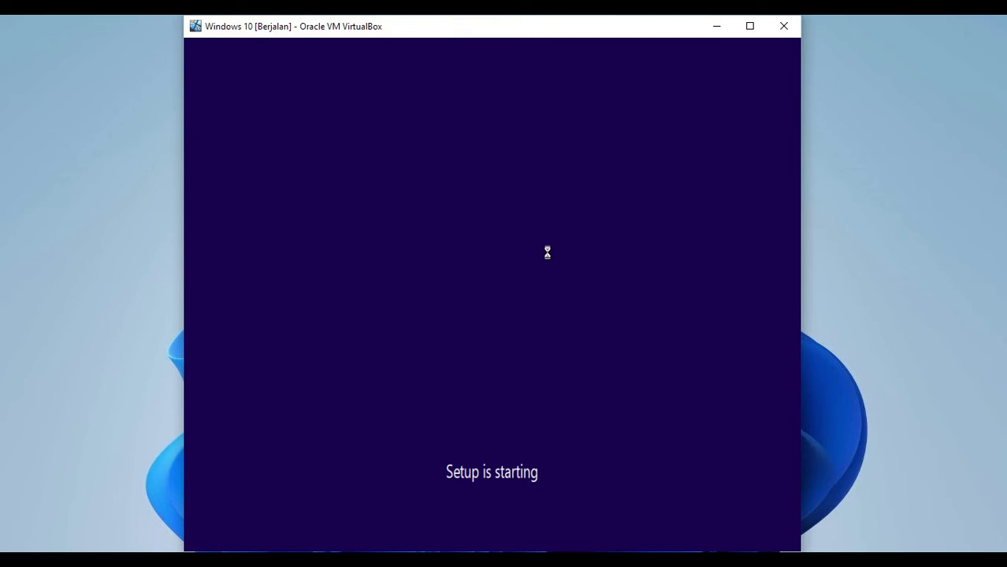
left_click_drag(800, 225, 900, 238)
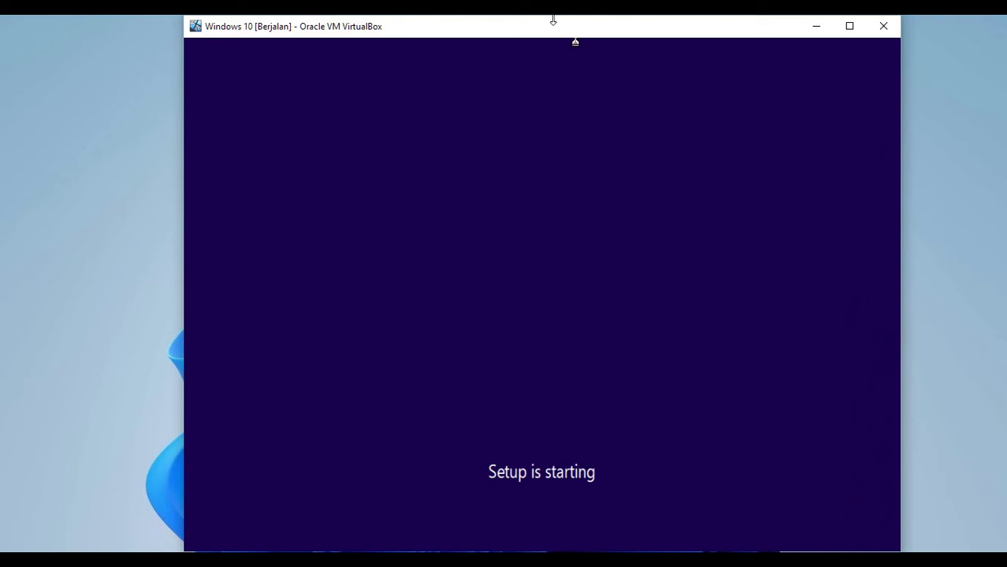
left_click_drag(552, 34, 536, 29)
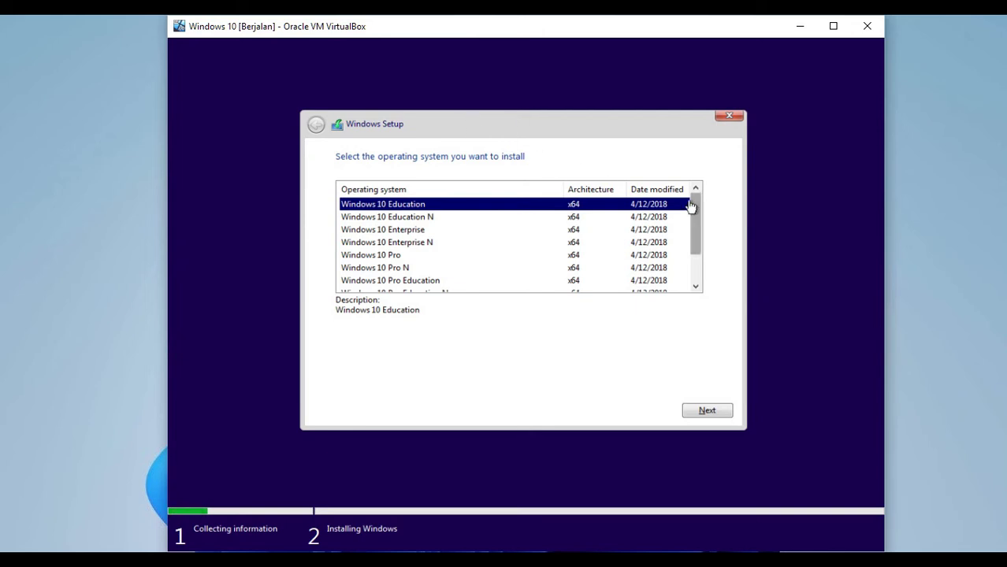
Choose Windows 10 Pro x64 as the operating system to install and continue.
mouse_move(693, 203)
left_mouse_down()
mouse_move(691, 261)
mouse_move(693, 198)
left_mouse_up()
scroll(435, 264, "down", 1)
scroll(435, 264, "up", 1)
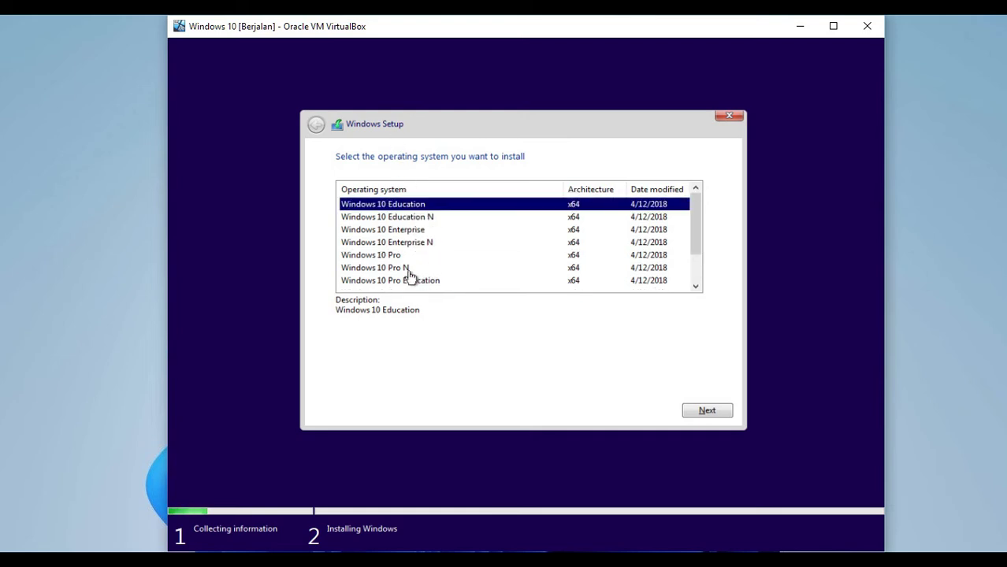
left_click(387, 257)
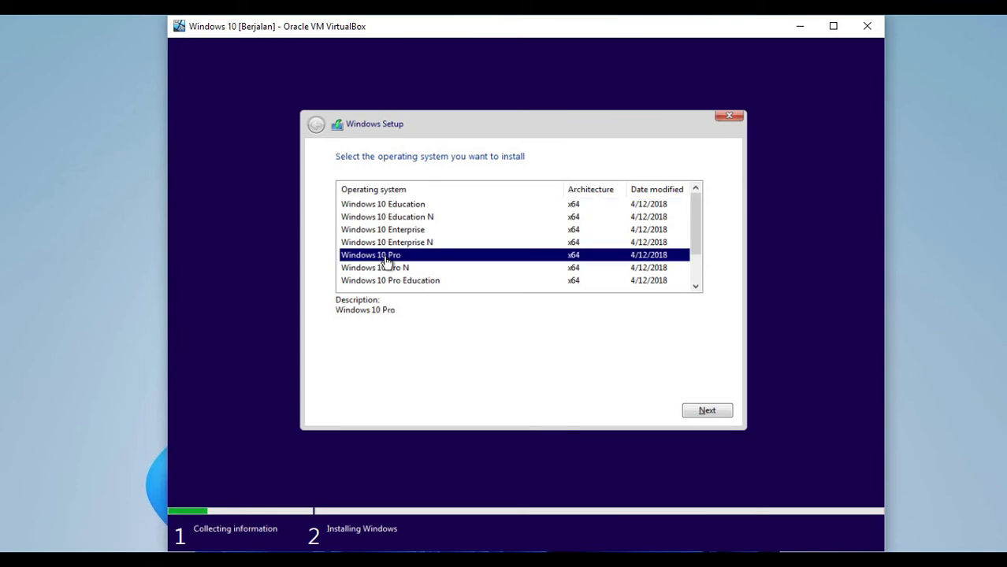
left_click(715, 413)
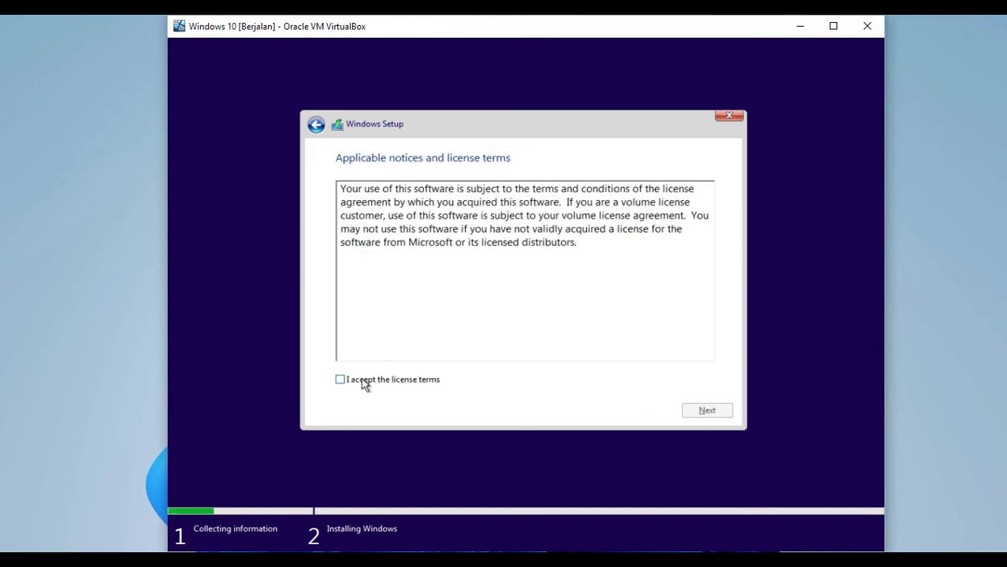
Accept the license terms and start a custom Windows-only installation on the Drive 0 unallocated space.
left_click(363, 382)
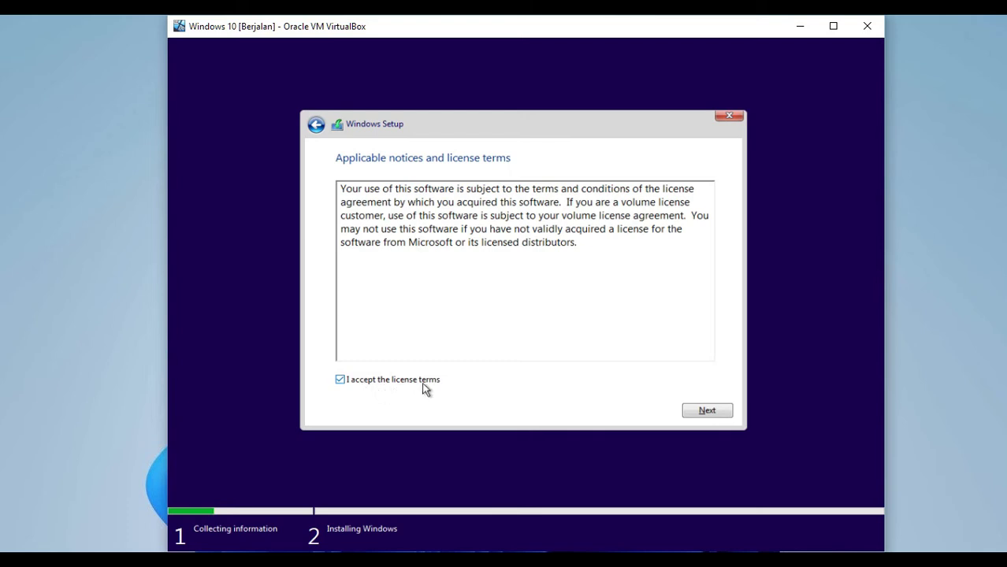
left_click(708, 411)
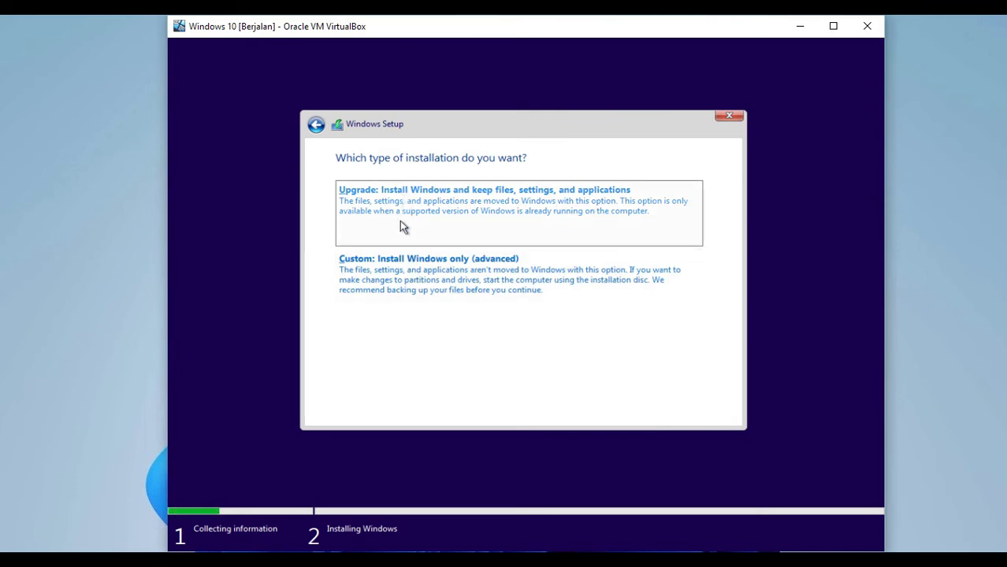
left_click(373, 291)
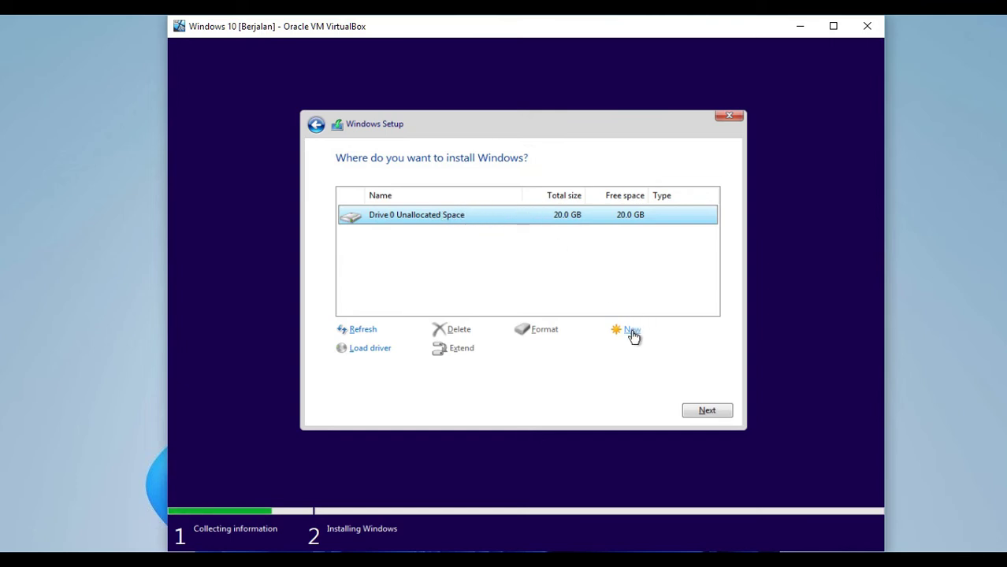
left_click(707, 411)
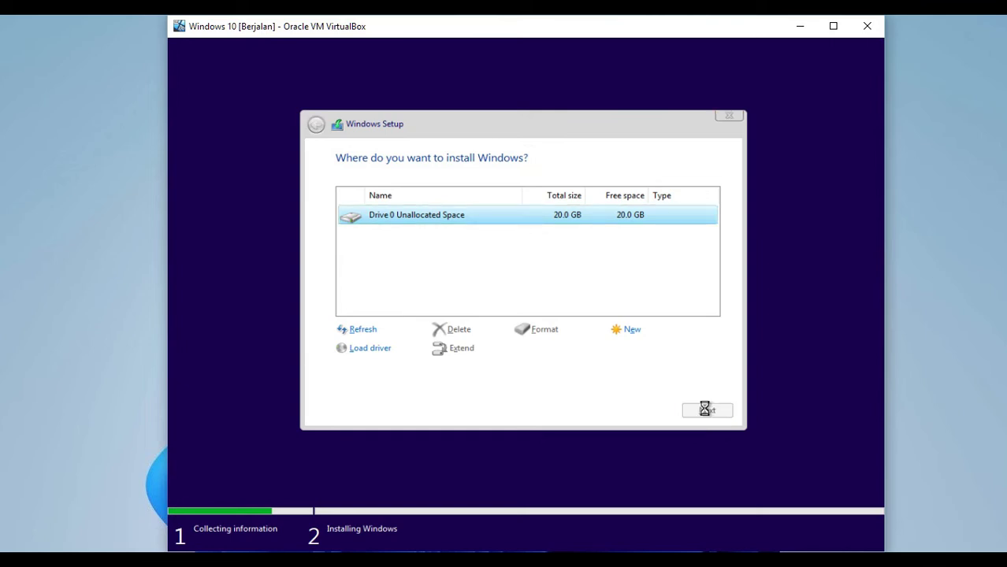
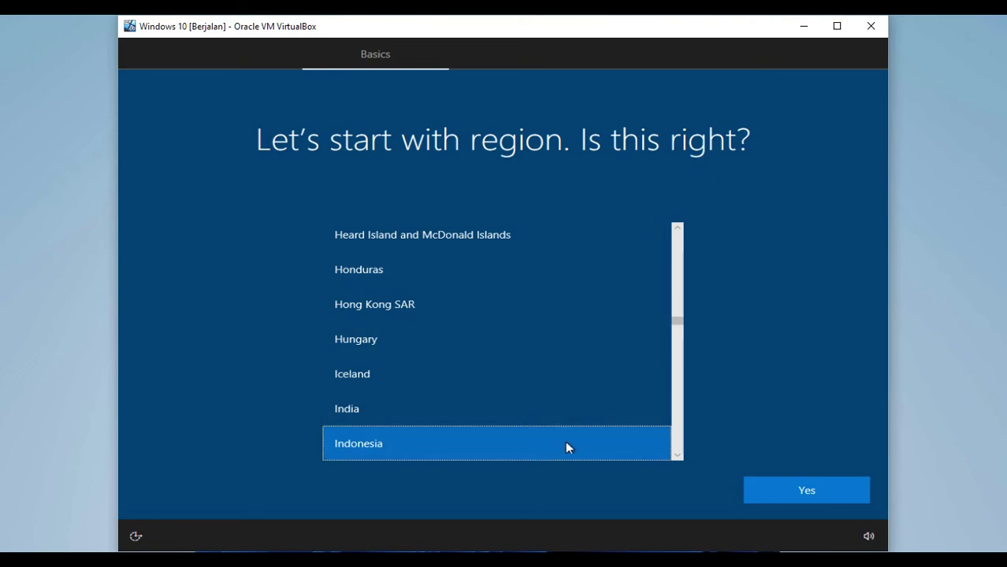
Confirm Indonesia as the region and US as the keyboard layout, without adding a second layout.
left_click(816, 494)
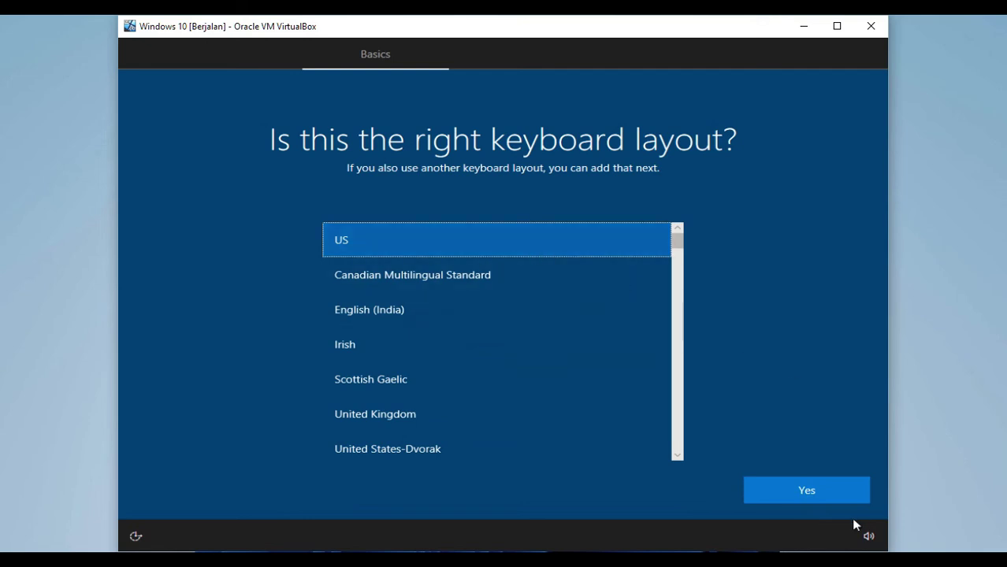
left_click(825, 482)
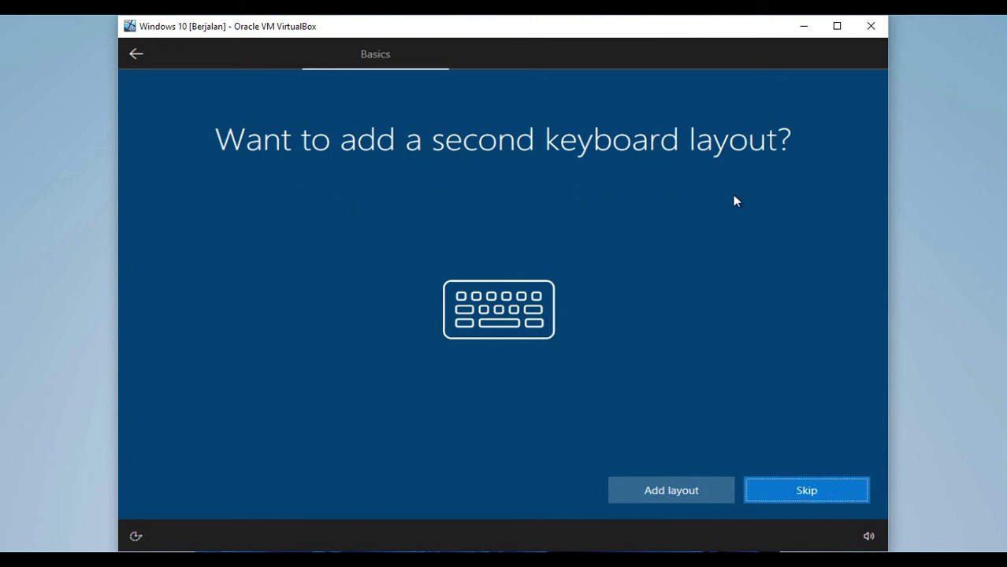
left_click(804, 488)
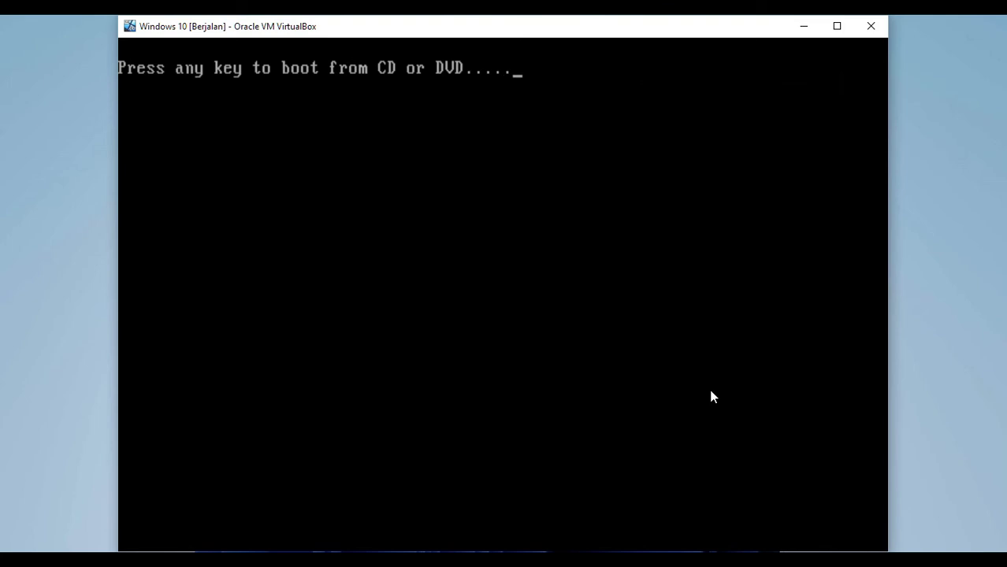
key("Return")
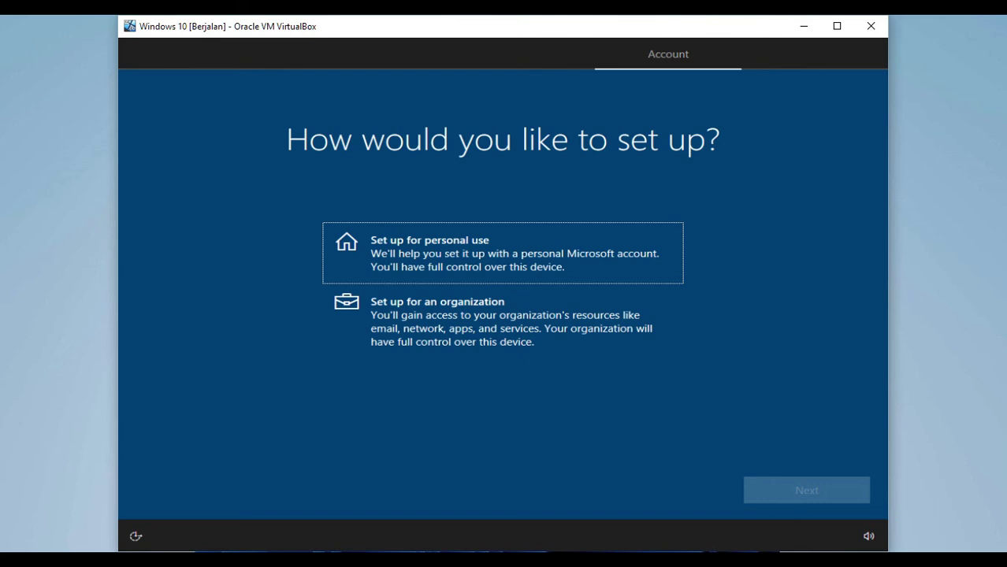
Set up the PC for personal use and choose an offline account with the limited experience instead of a Microsoft account.
left_click(484, 260)
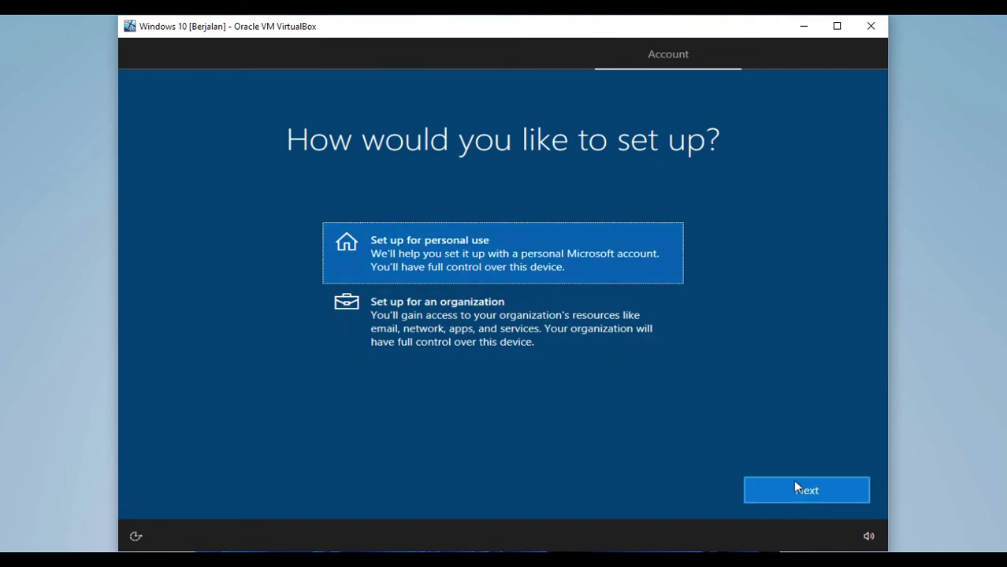
left_click(794, 484)
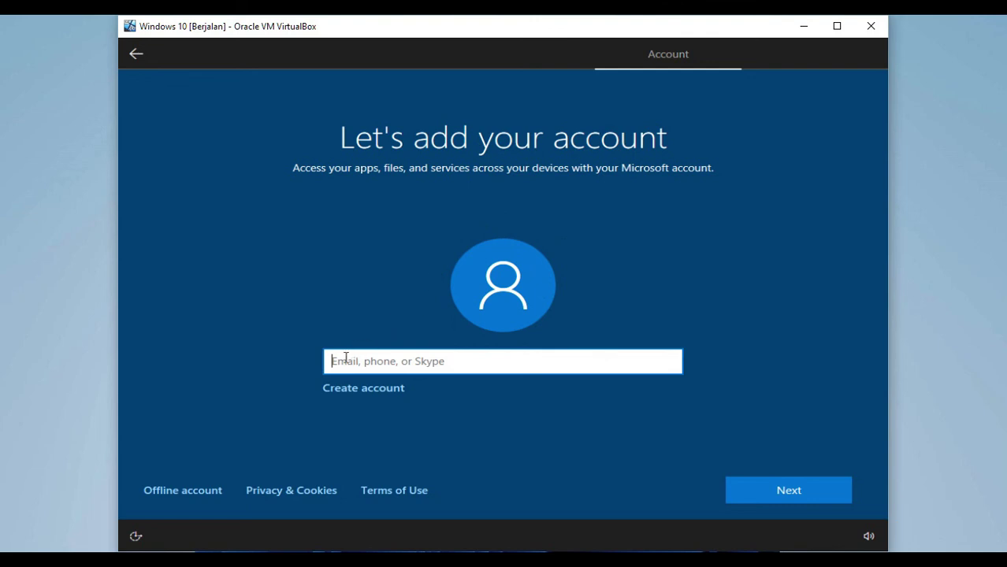
left_click(179, 491)
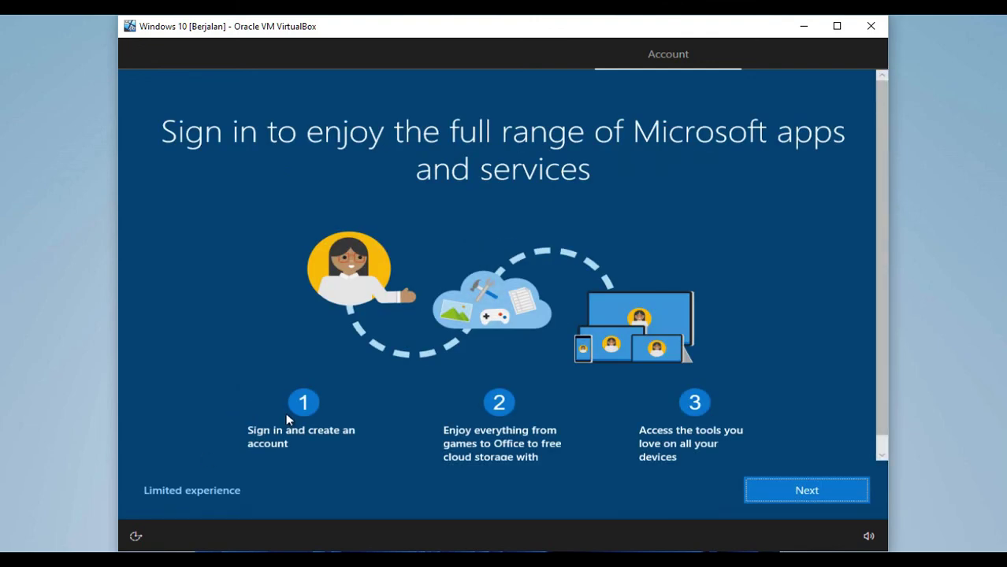
left_click(781, 495)
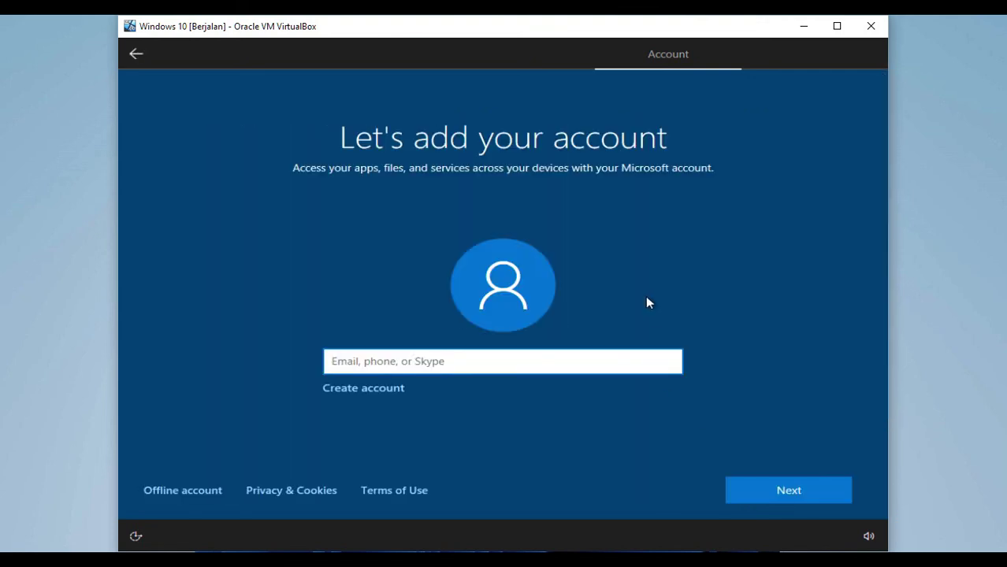
left_click(188, 491)
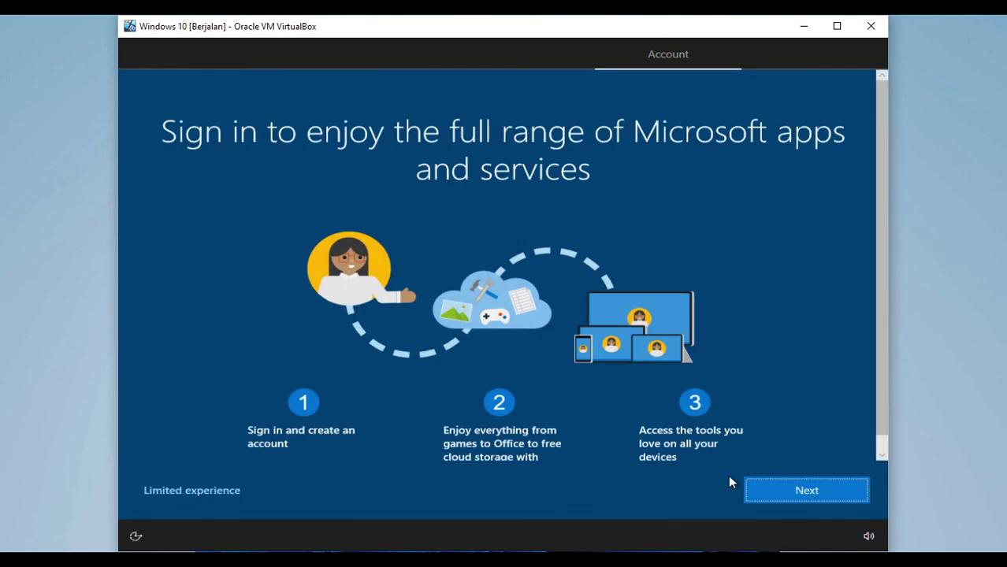
scroll(881, 461, "down", 1)
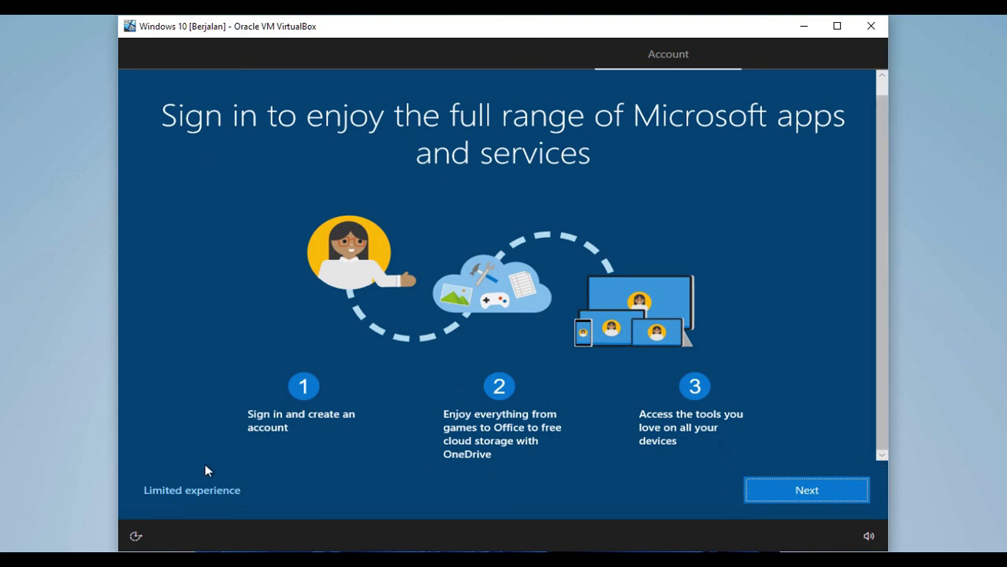
left_click(197, 494)
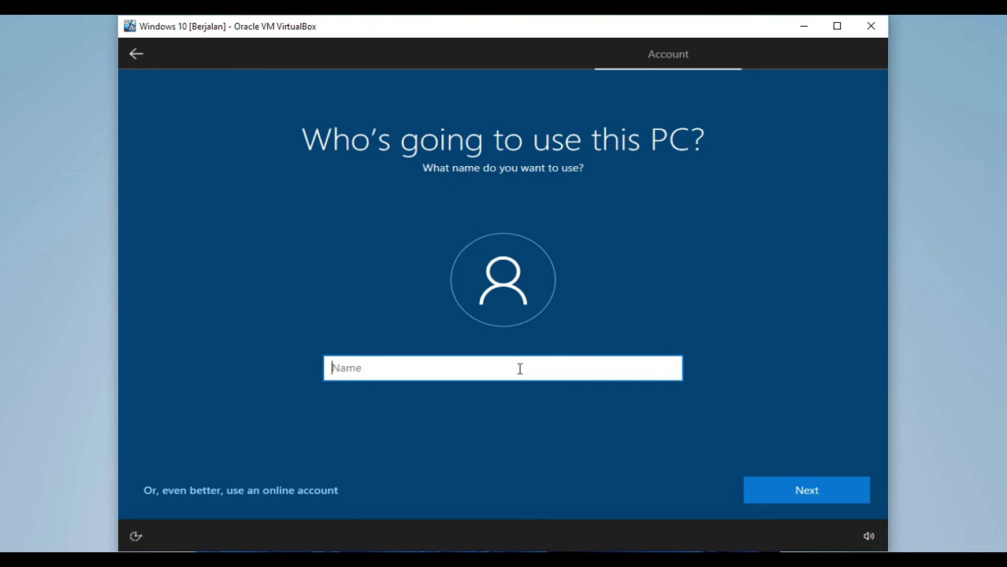
Enter the local user's name for the PC and continue with the password left blank.
type("YAYAB")
key("BackSpace")
type("N")
left_click(775, 489)
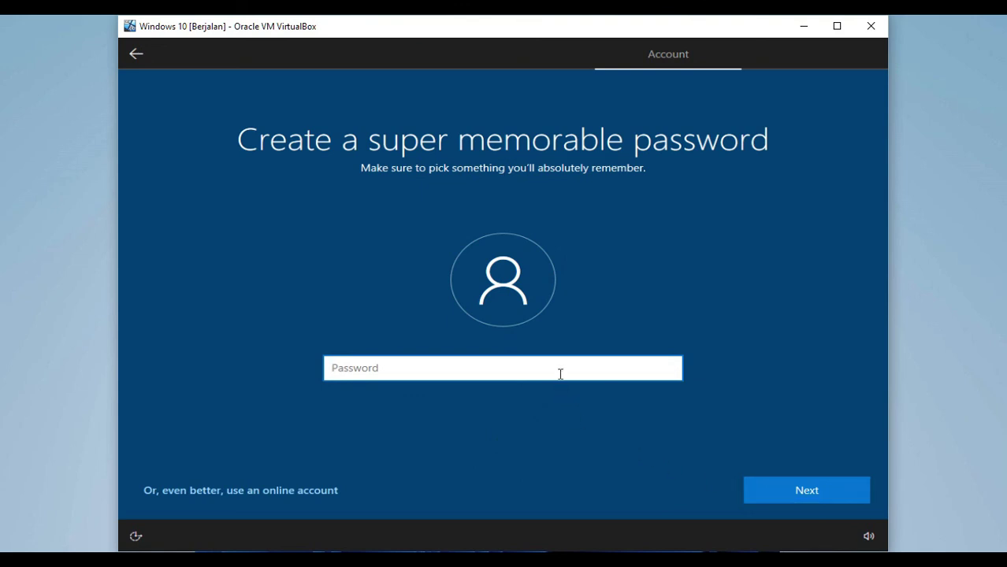
left_click(791, 495)
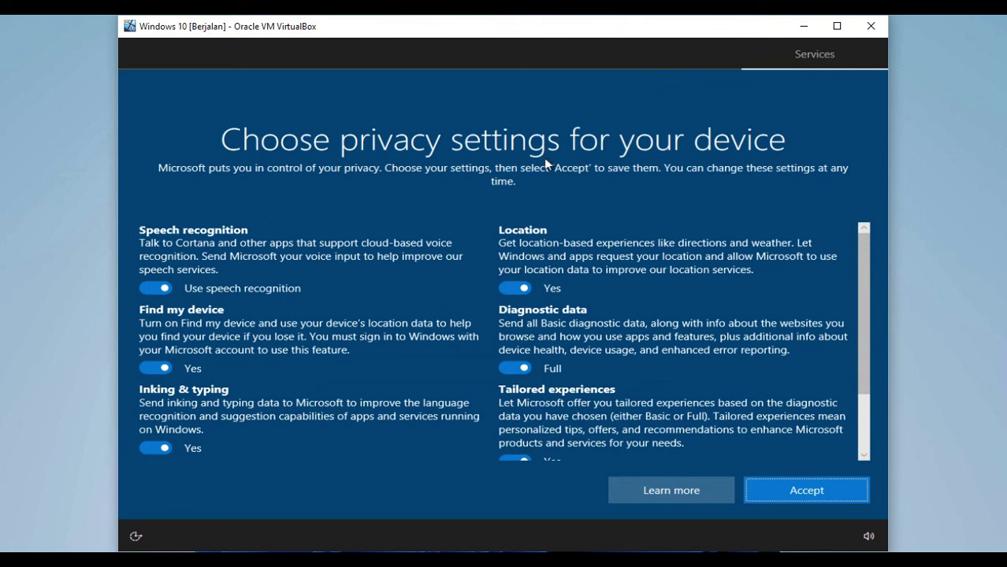
Review the device privacy settings and accept them with every option left on and diagnostic data at Full.
scroll(396, 310, "down", 2)
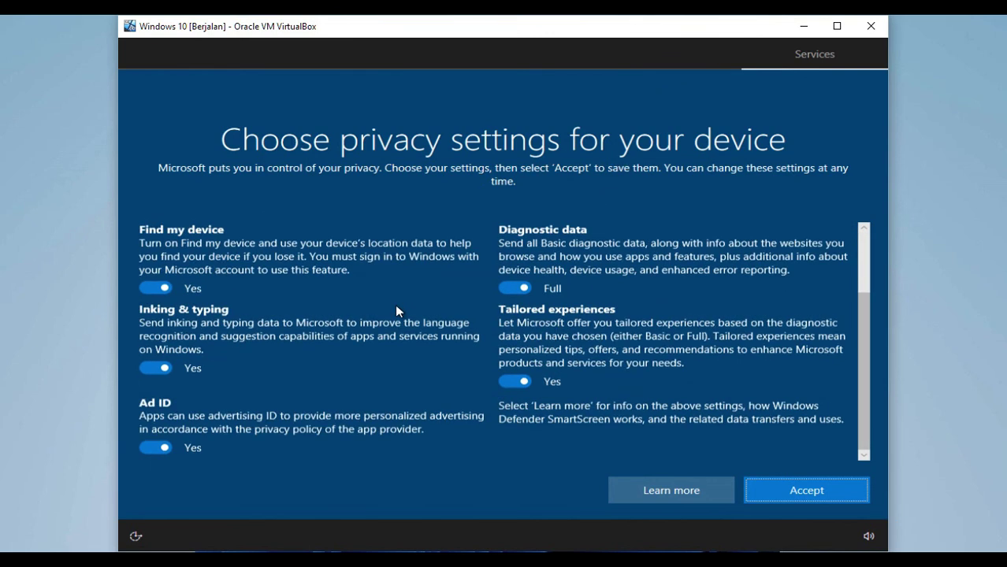
scroll(397, 311, "up", 2)
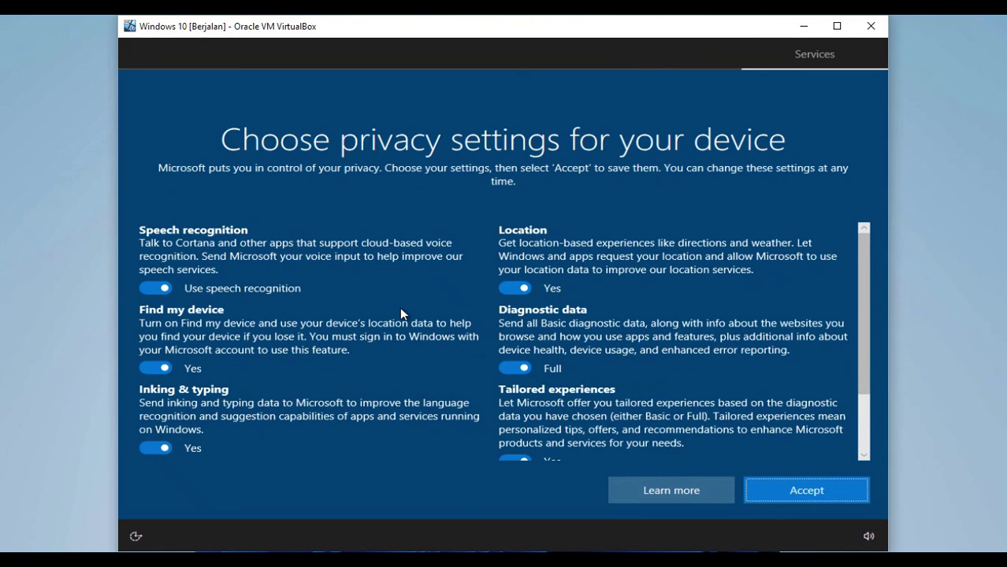
scroll(400, 315, "down", 2)
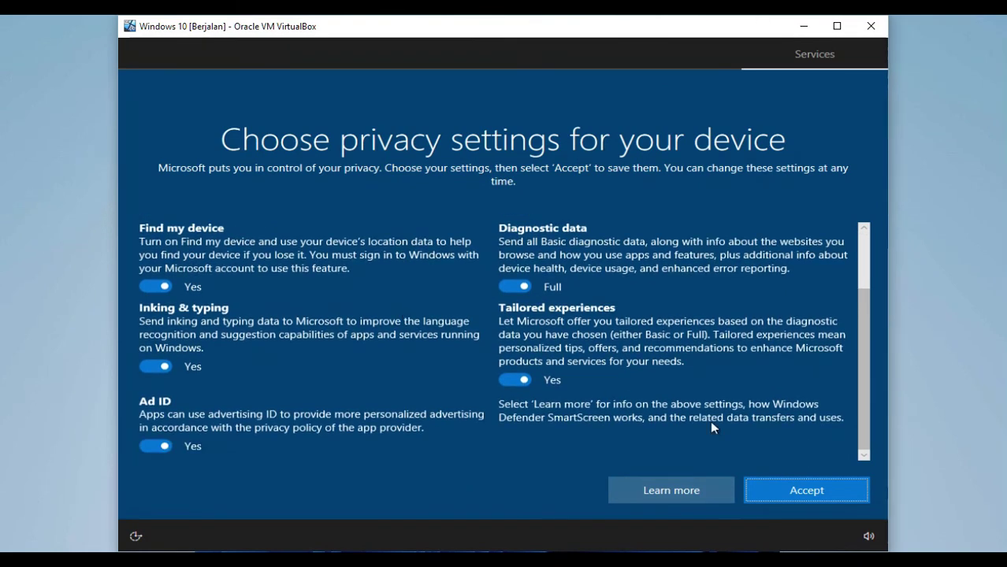
left_click(782, 490)
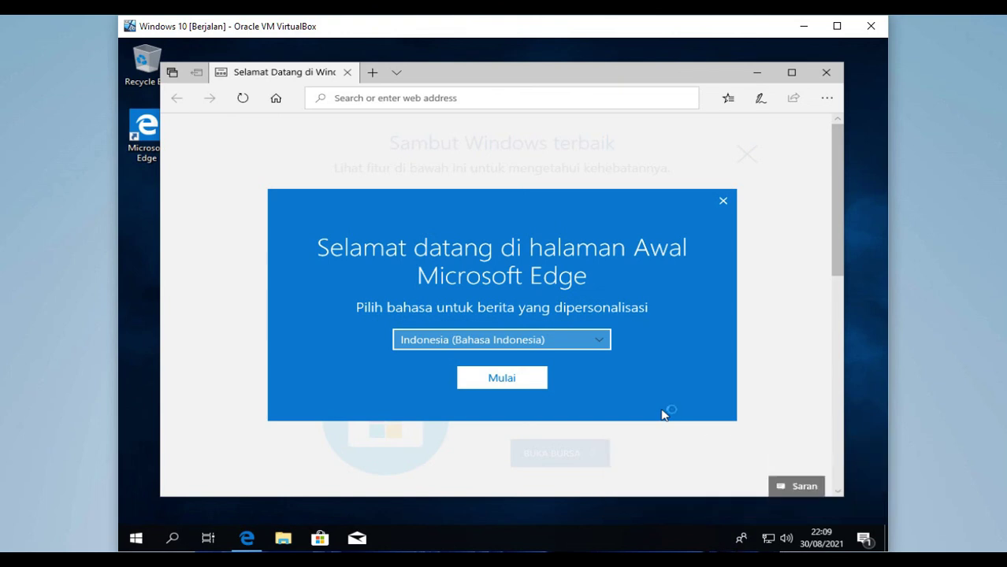
Dismiss the Microsoft Edge start page language prompt and close the browser.
left_click(499, 387)
left_click(722, 203)
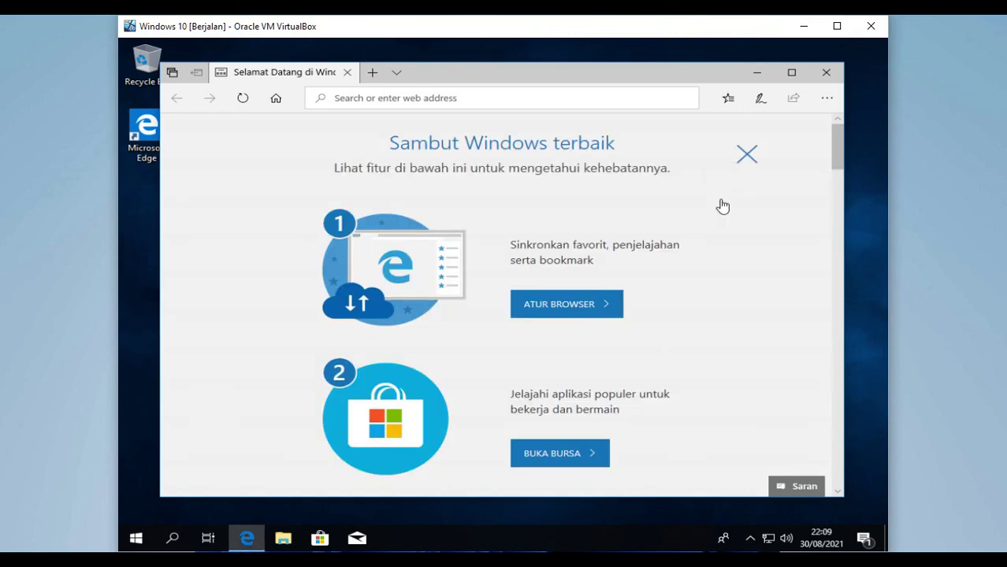
left_click(832, 78)
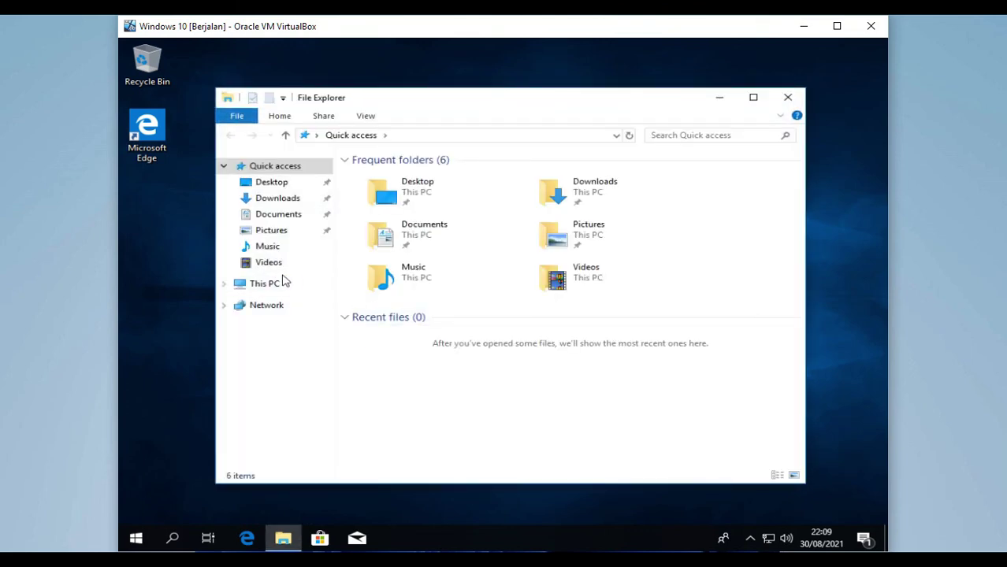
View the properties of This PC to check the installed system's information, then close the System and File Explorer windows.
right_click(269, 286)
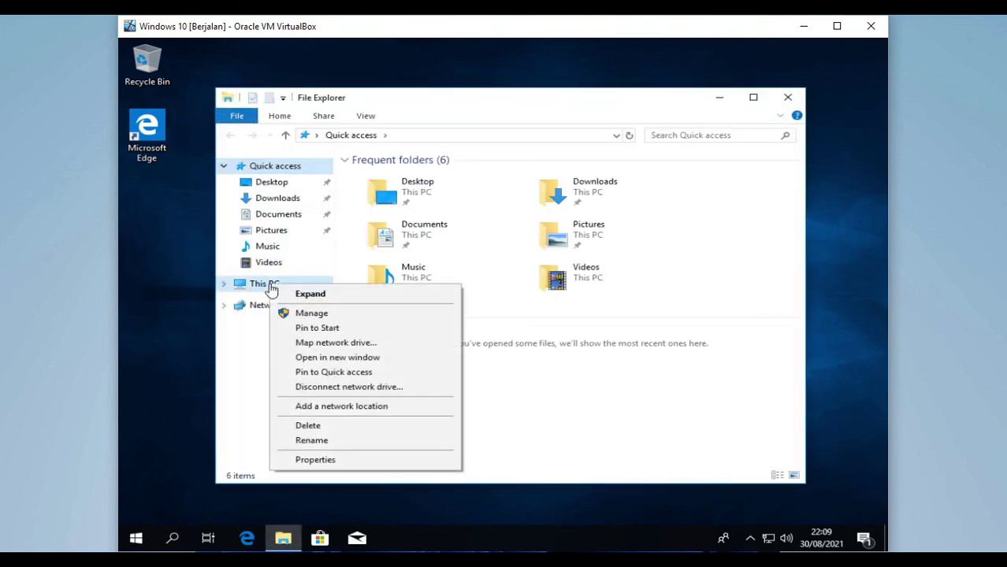
left_click(315, 460)
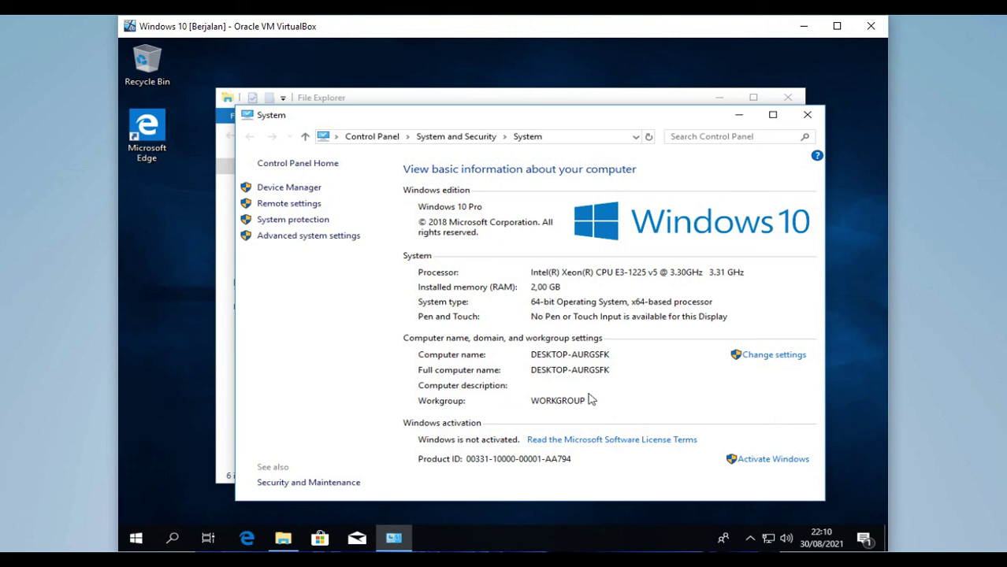
left_click(806, 115)
left_click(788, 97)
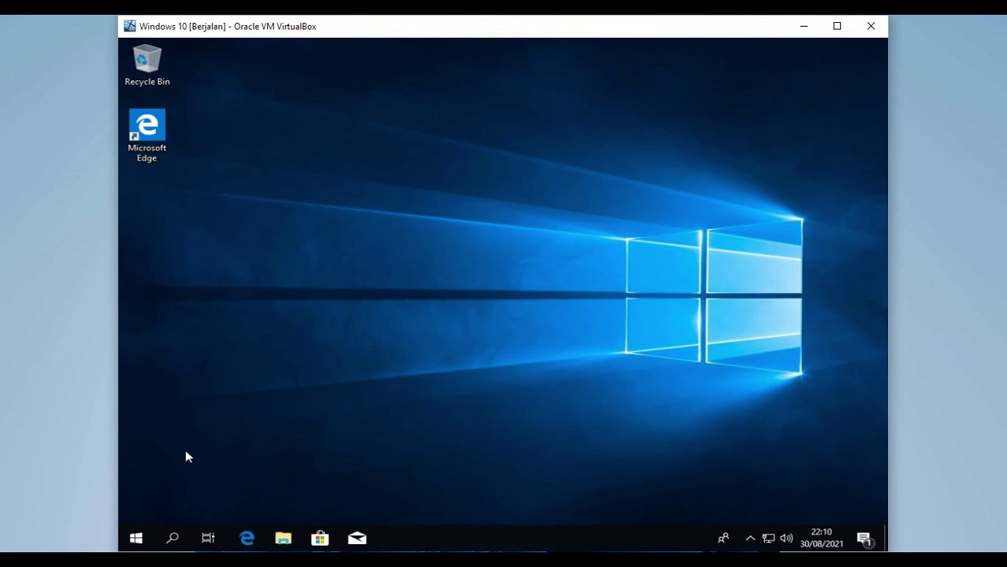
Shut down Windows 10 inside the virtual machine.
left_click(142, 538)
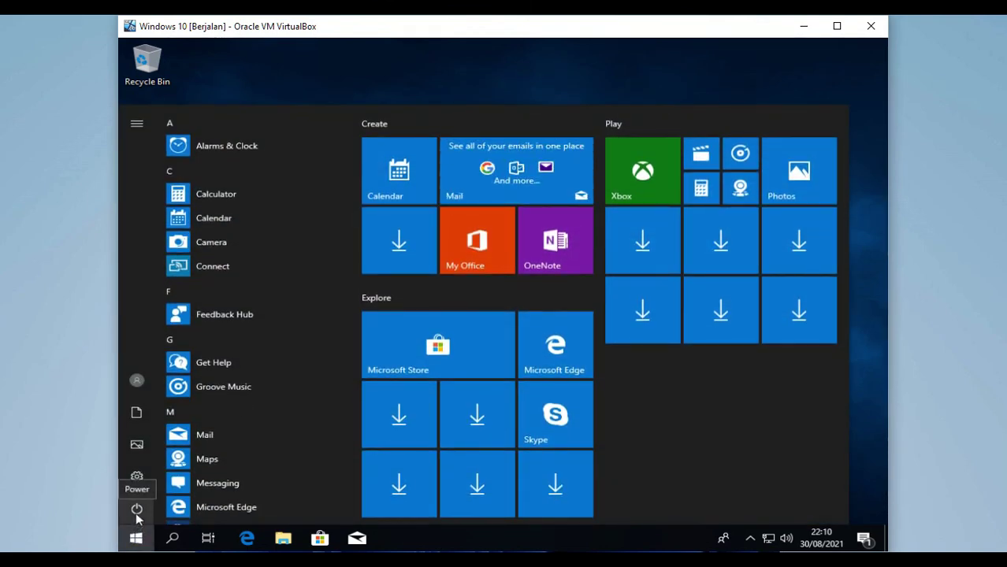
left_click(138, 518)
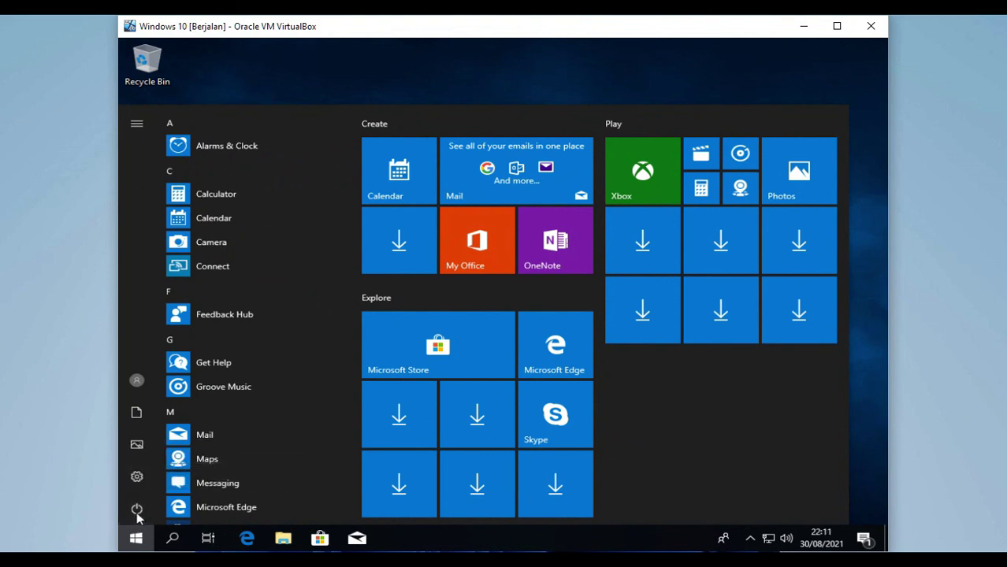
left_click(136, 512)
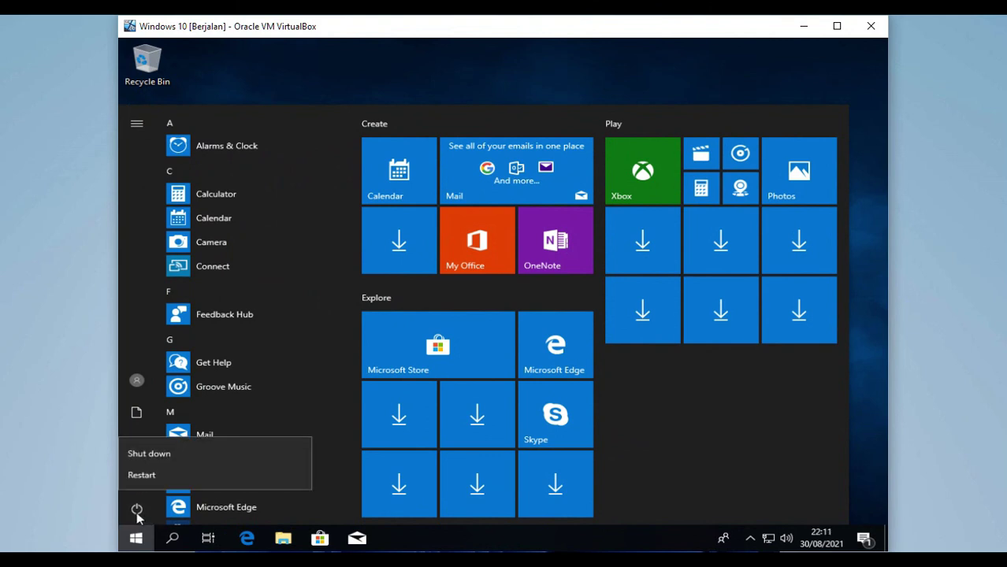
left_click(170, 455)
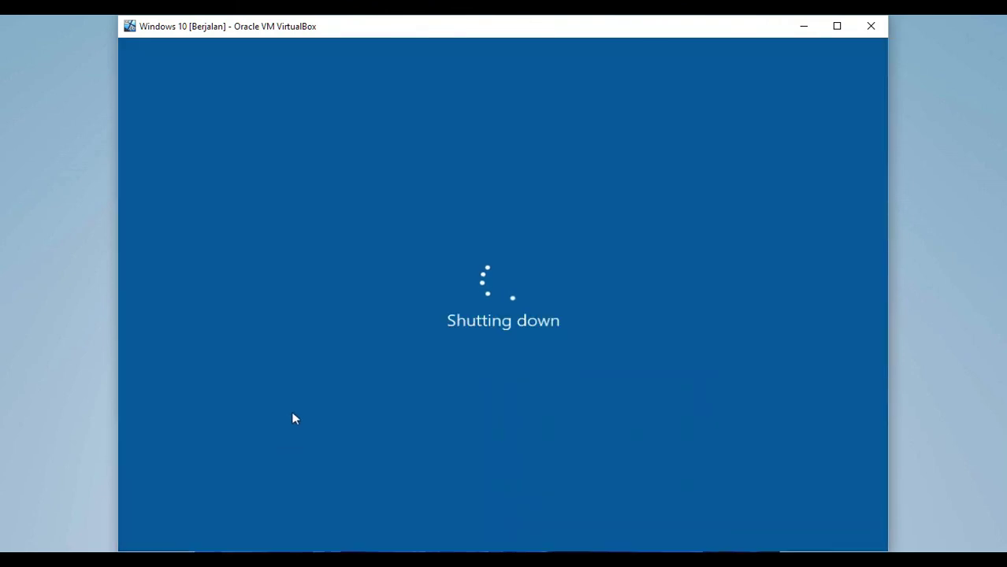